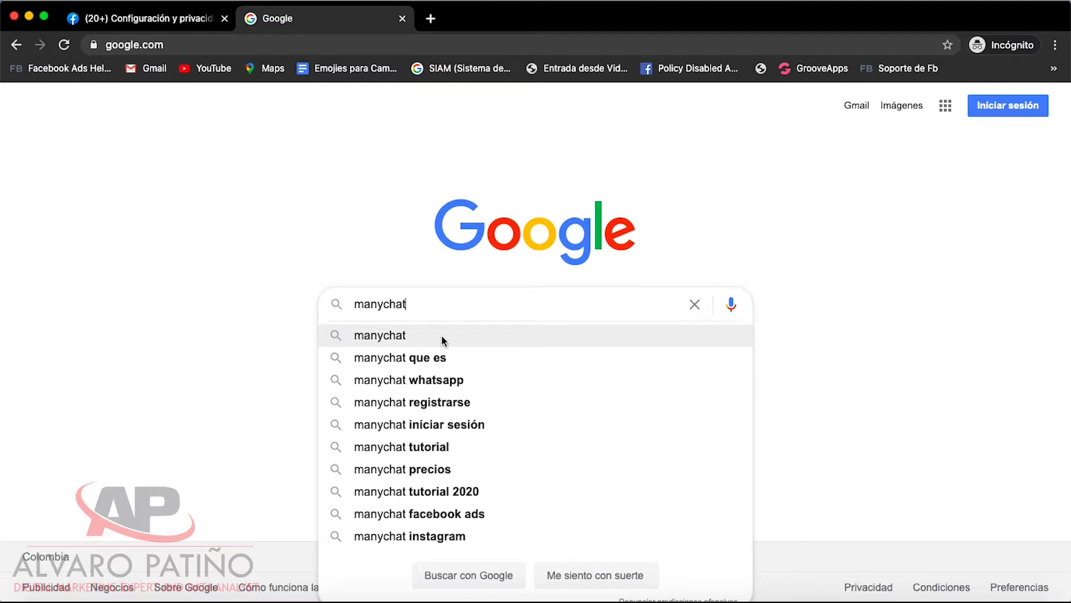
- Search Google for manychat, open the ManyChat website and start the free signup
click(409, 338)
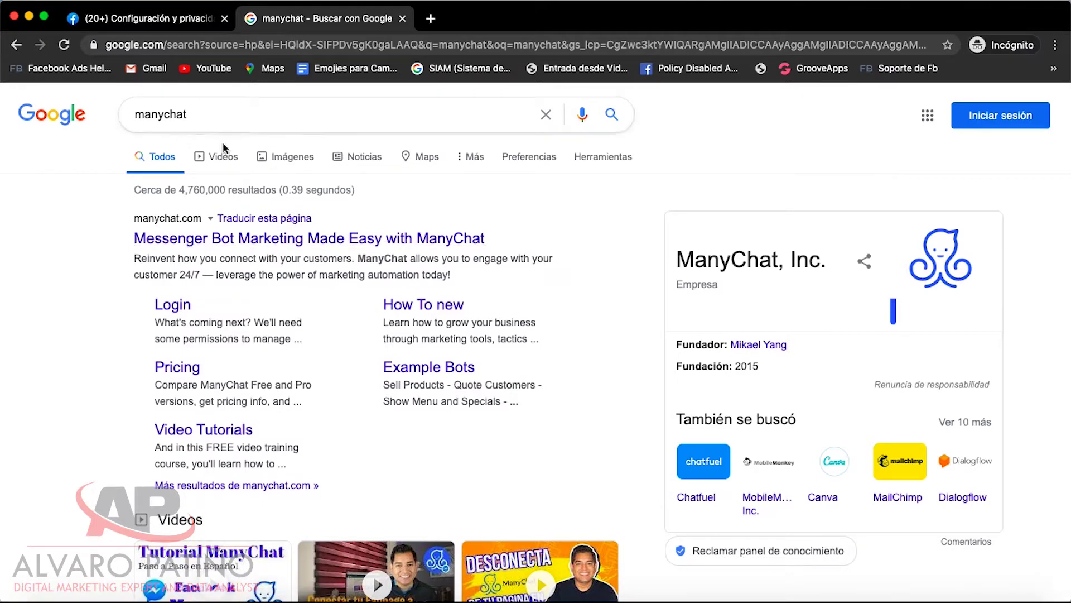
click(208, 236)
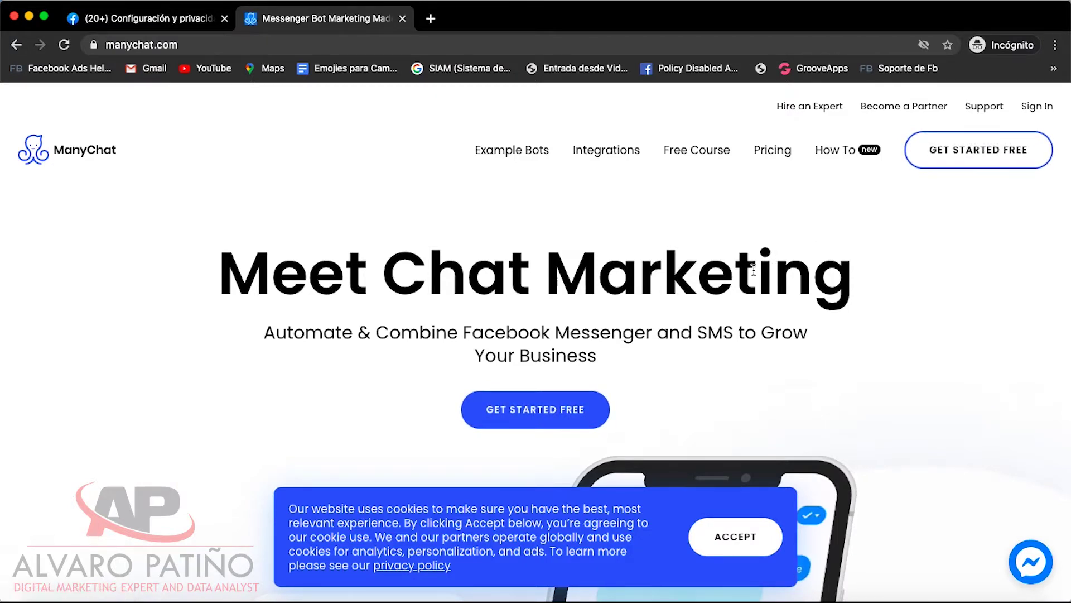
click(549, 412)
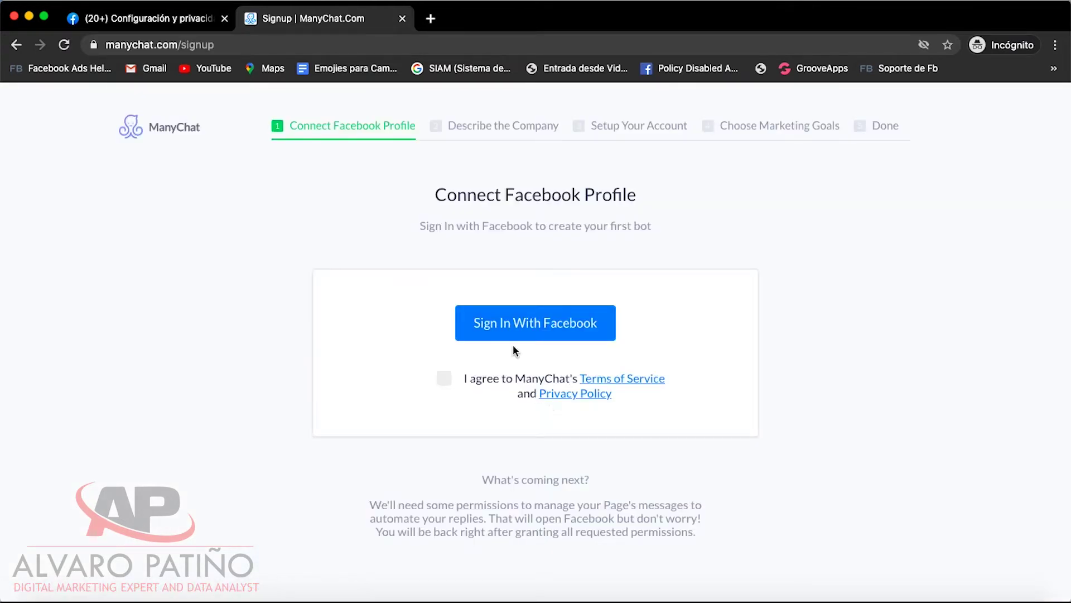
- Agree to ManyChat's Terms of Service and Privacy Policy and sign in with the Facebook profile
click(445, 380)
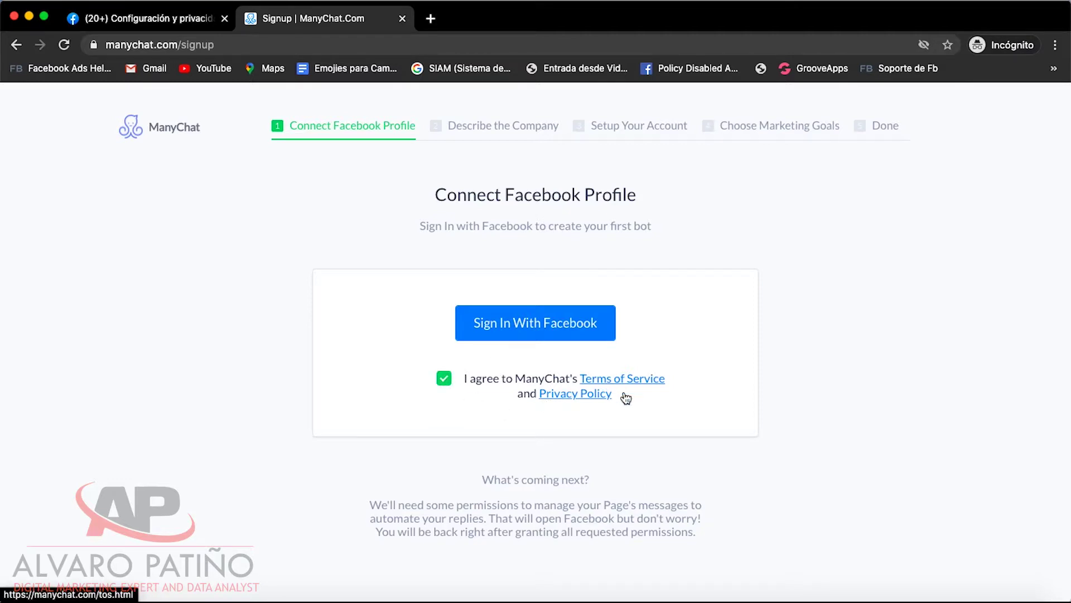
click(544, 322)
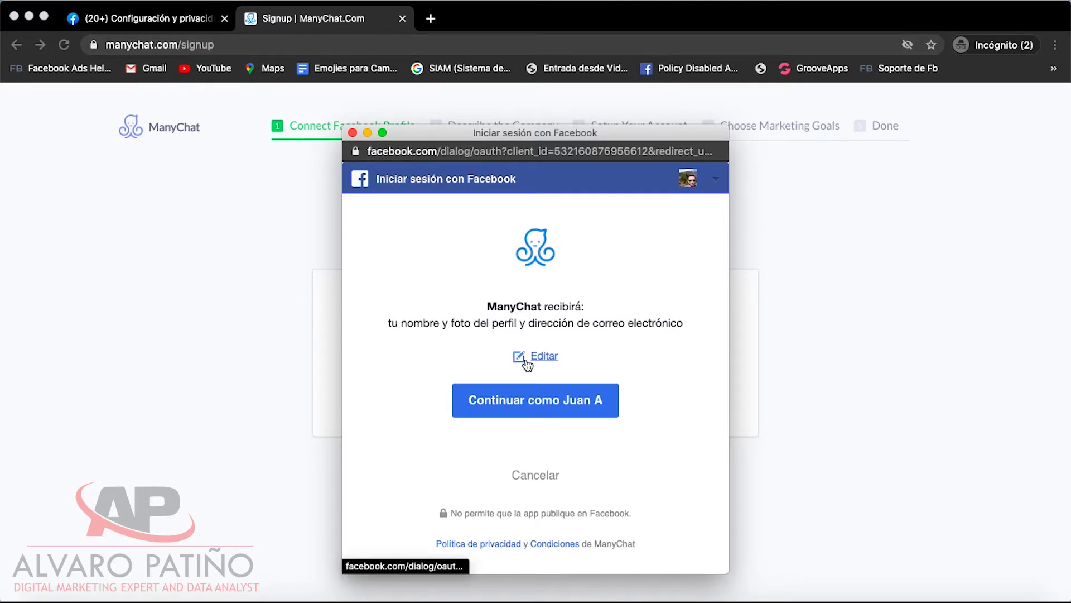
click(529, 406)
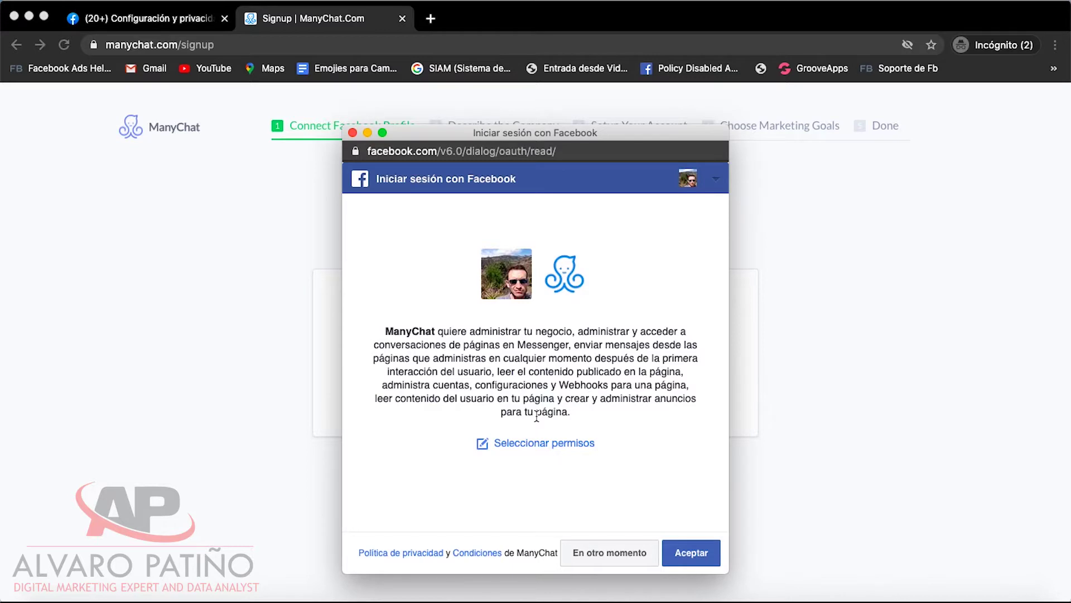
- Review the individual Facebook permissions requested by ManyChat and accept them all
click(519, 444)
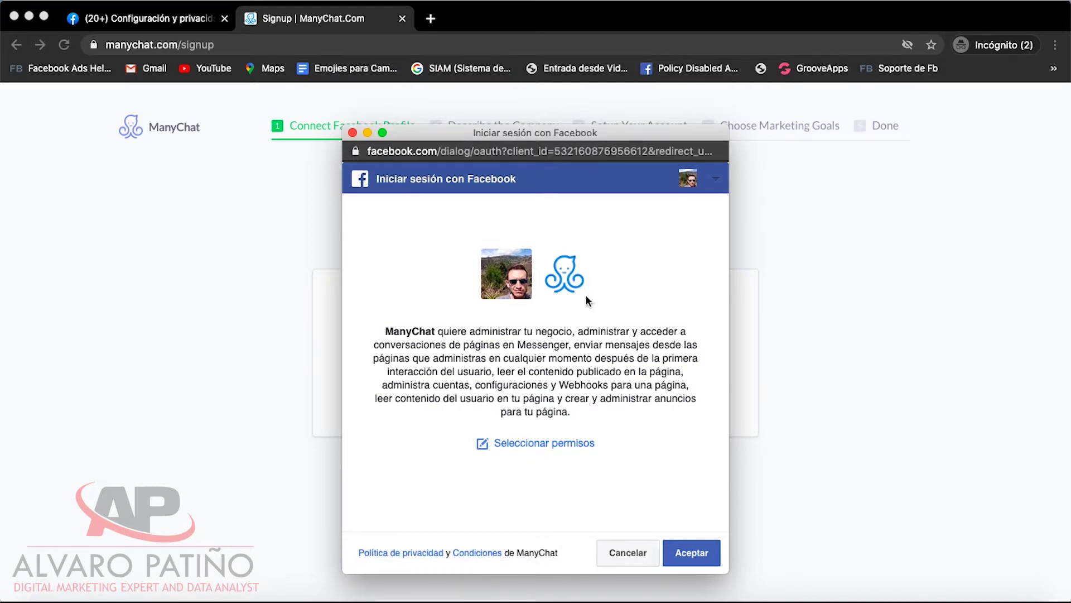
mouse_move(721, 265)
mouse_down()
mouse_move(714, 464)
mouse_move(705, 268)
mouse_up()
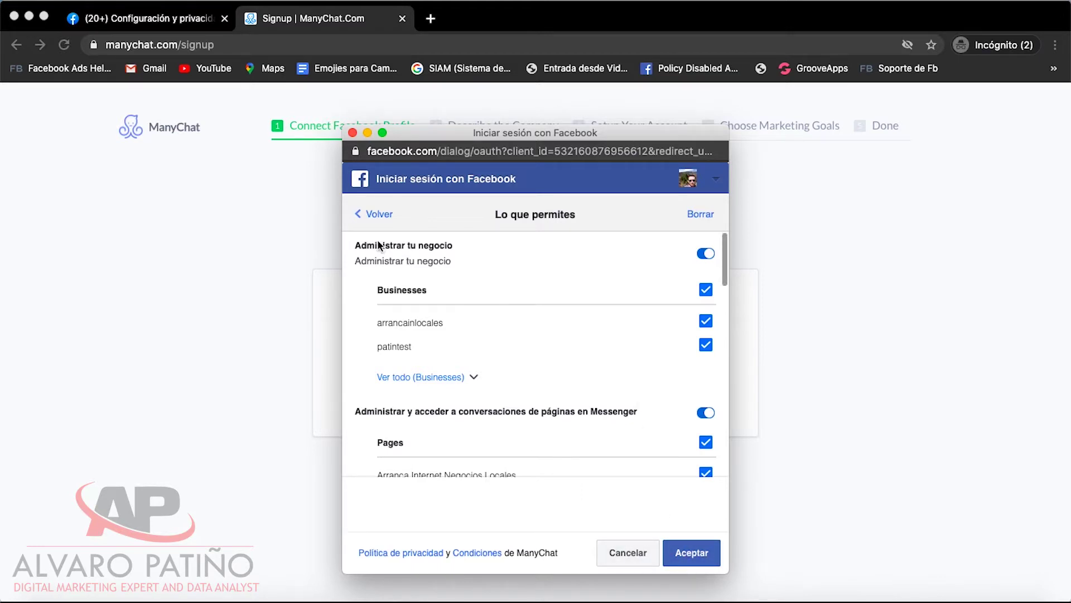
click(360, 214)
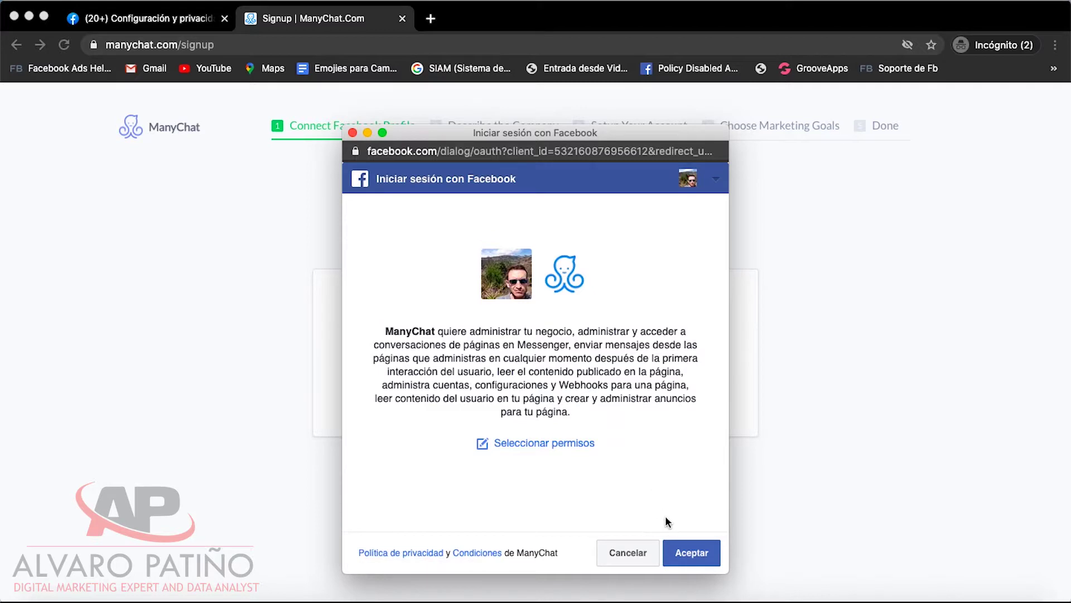
click(689, 552)
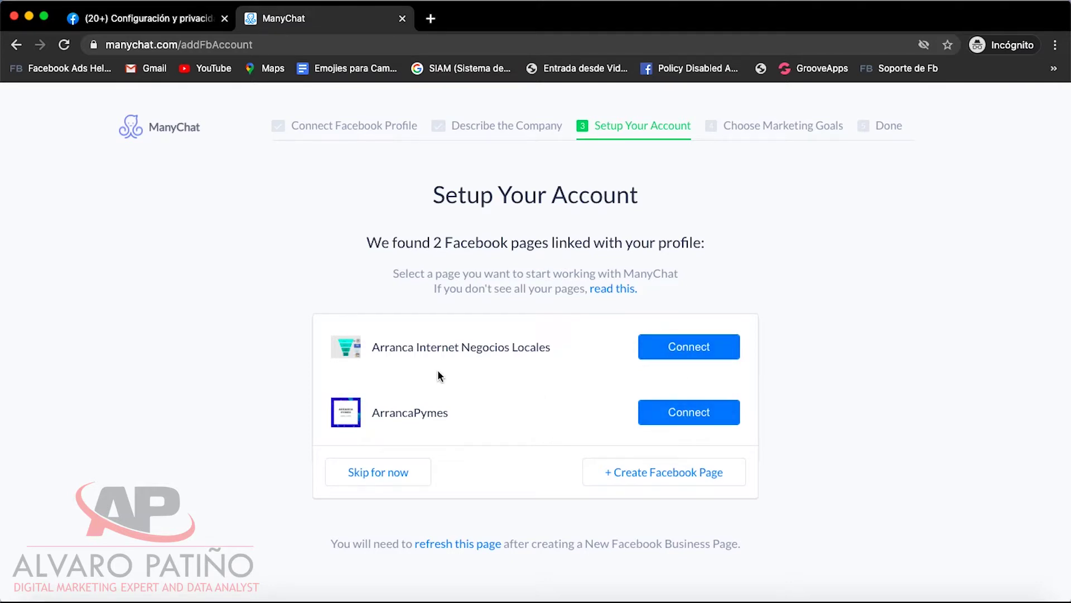
- Connect the Arranca Internet Negocios Locales Facebook page to ManyChat and accept the cookie notice
click(673, 347)
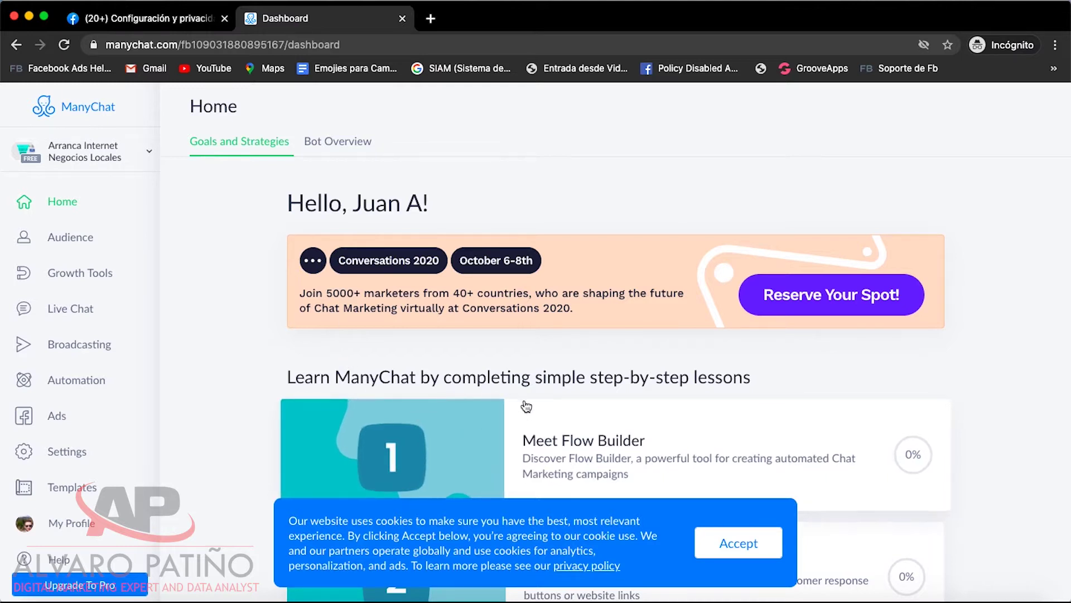
click(732, 540)
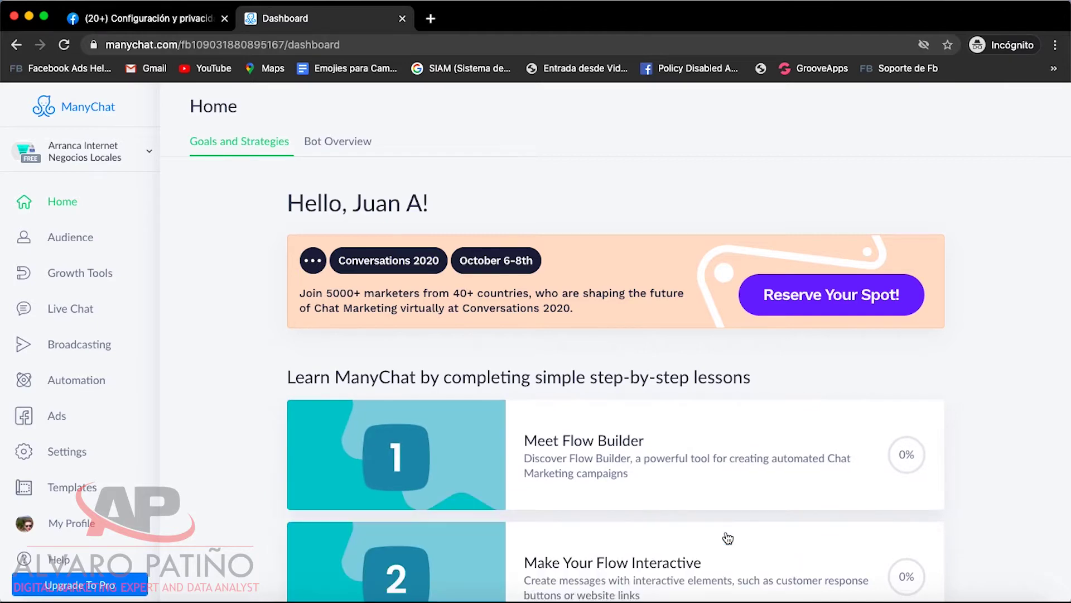
- Begin the bot's Greeting Text in the general settings with "Hola" followed by the First Name variable
click(76, 452)
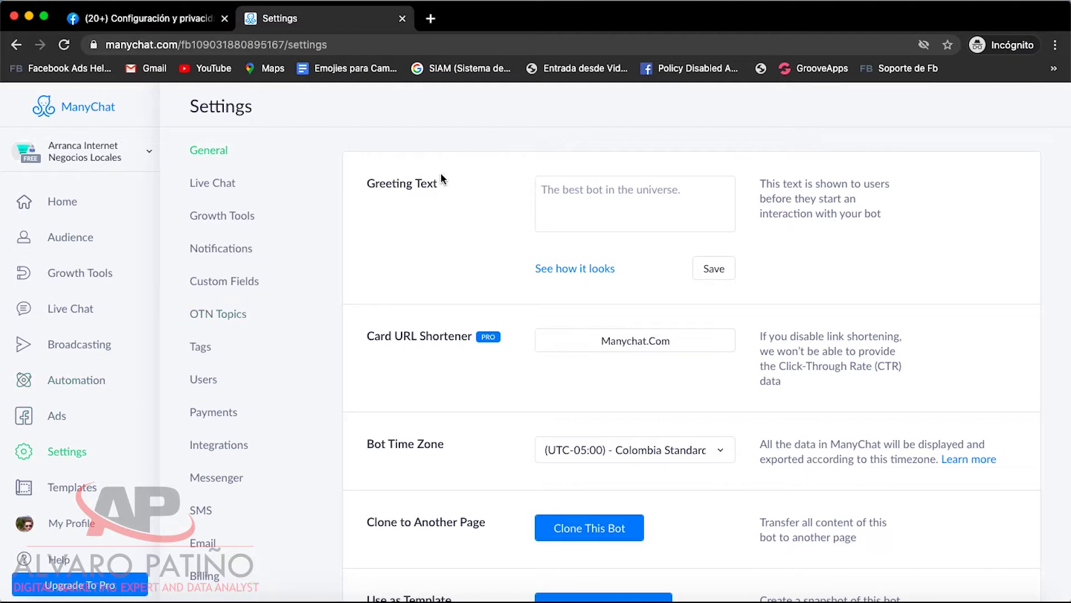
click(591, 196)
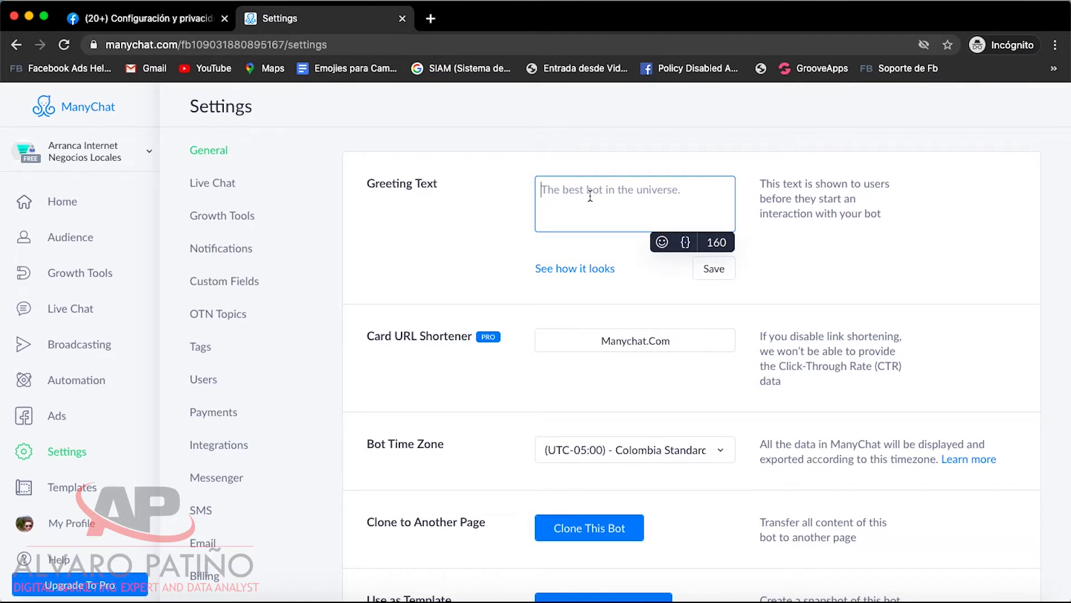
text(hola)
key(BackSpace)
key(BackSpace)
key(BackSpace)
key(BackSpace)
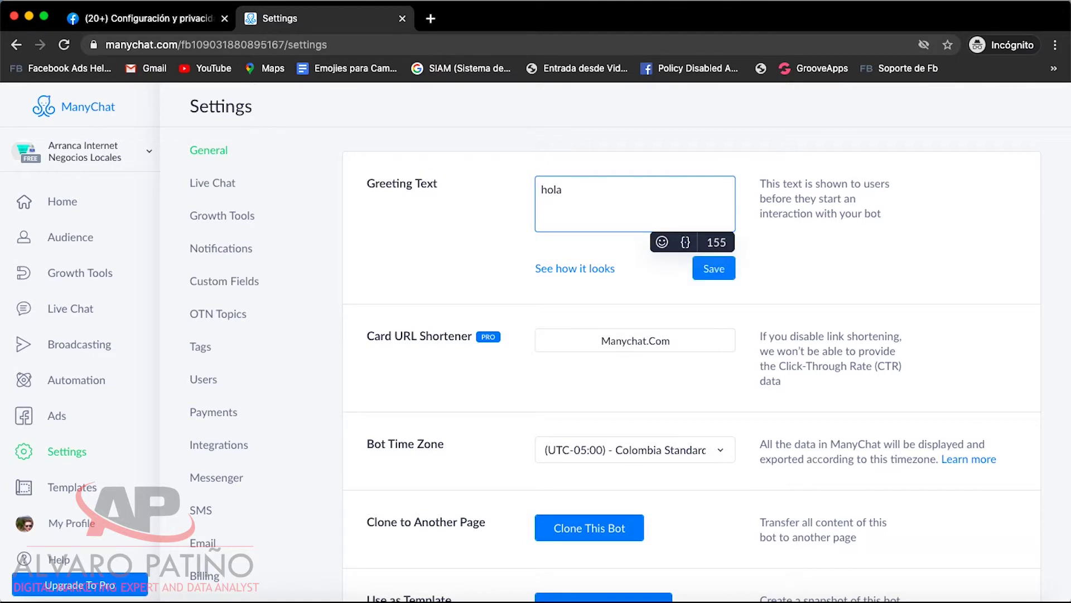
key(BackSpace)
text(Hoo)
key(BackSpace)
text(la)
click(686, 241)
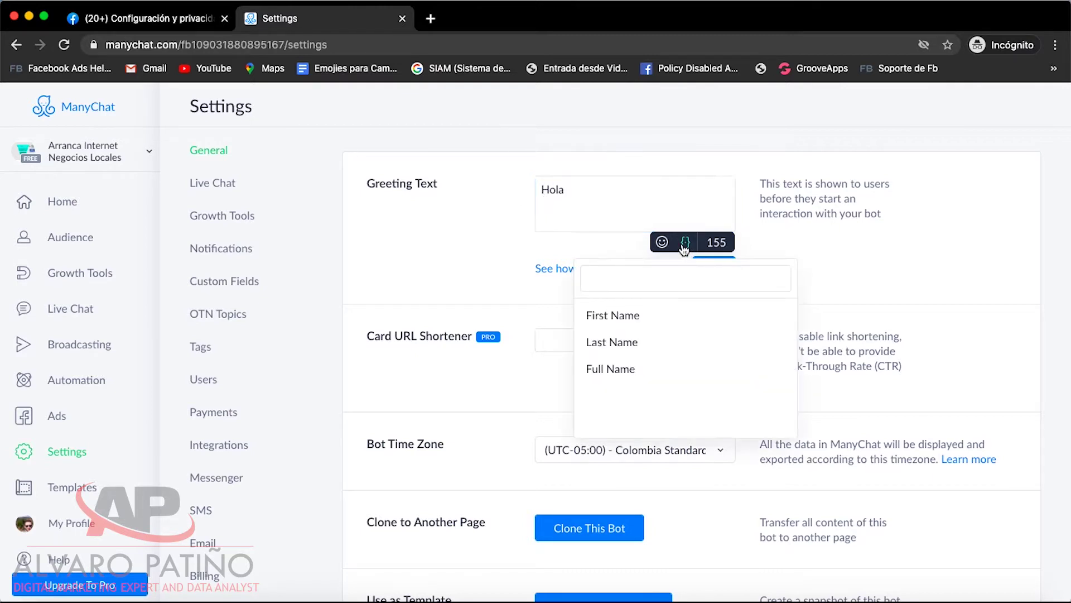
click(617, 313)
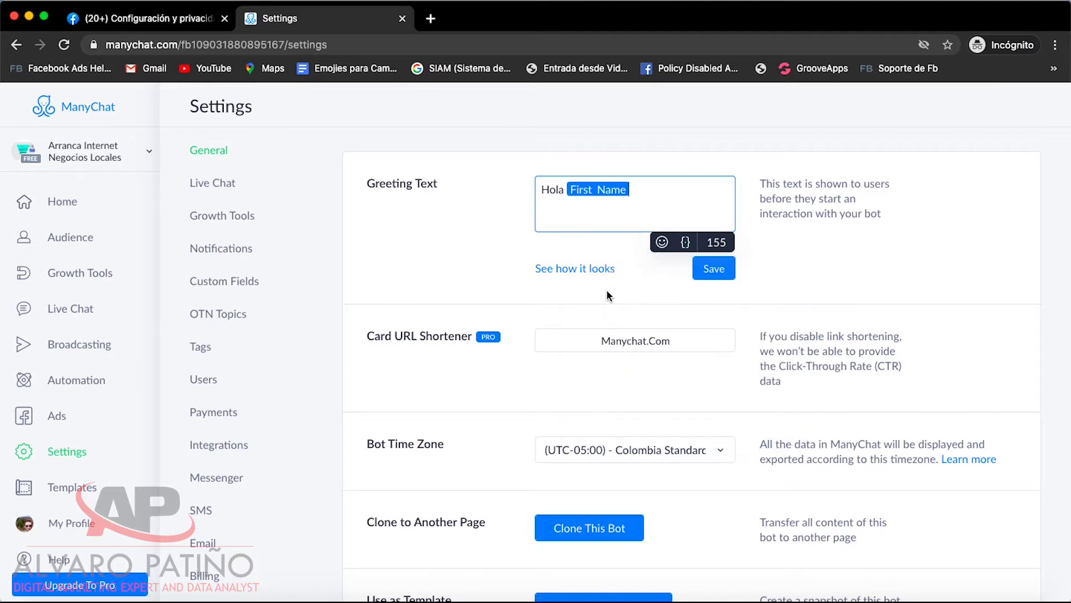
- Continue the greeting after the First Name variable with ", oprima el boton de abajo para iniciar."
click(686, 242)
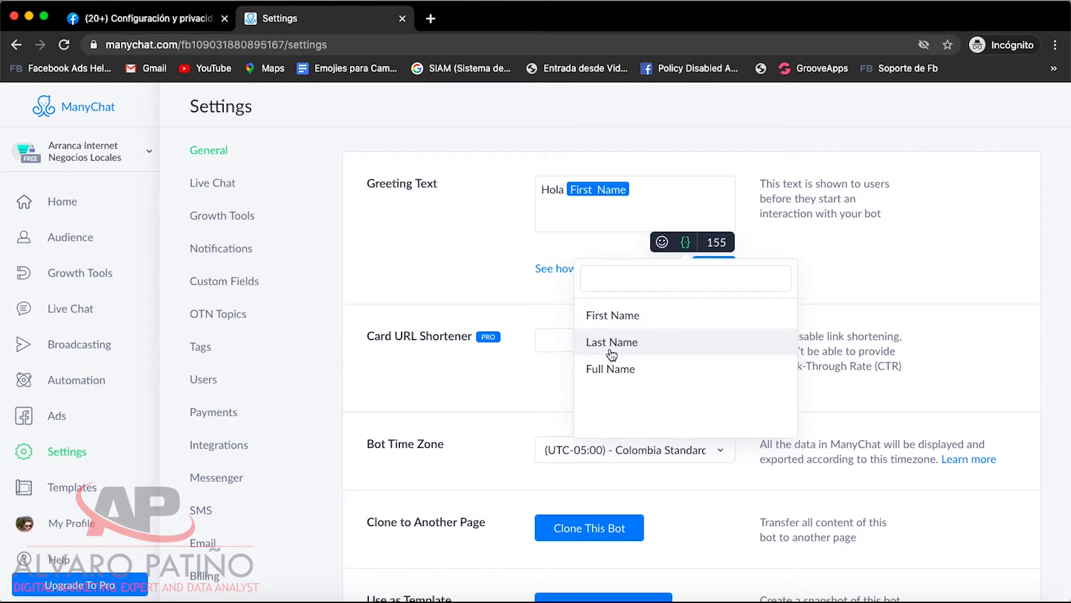
click(637, 189)
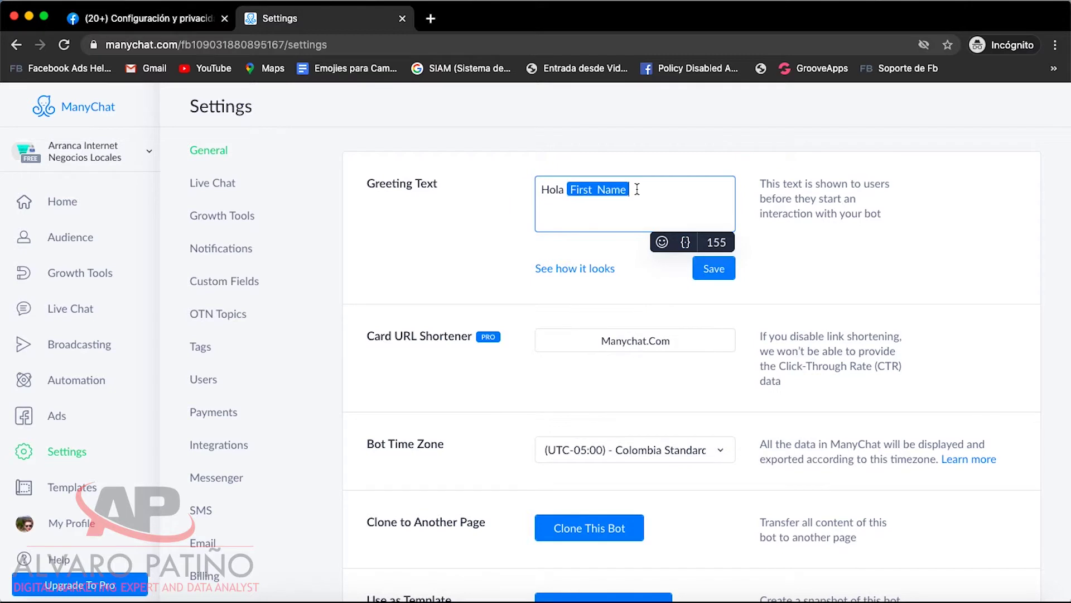
text(, oprima el boton de abajo, para)
key(BackSpace)
key(BackSpace)
key(BackSpace)
key(BackSpace)
key(BackSpace)
key(BackSpace)
text(para inci)
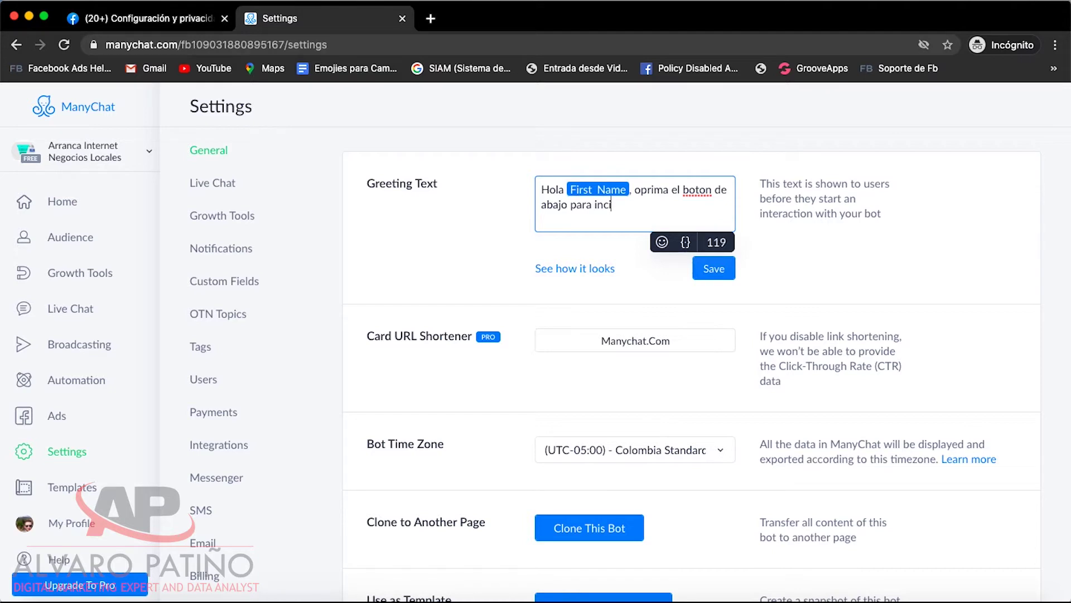
key(BackSpace)
key(BackSpace)
text(iar)
key(BackSpace)
text(ciar.)
- Add the downward-pointing hand emoji to the end of the greeting and preview how the greeting looks
click(662, 243)
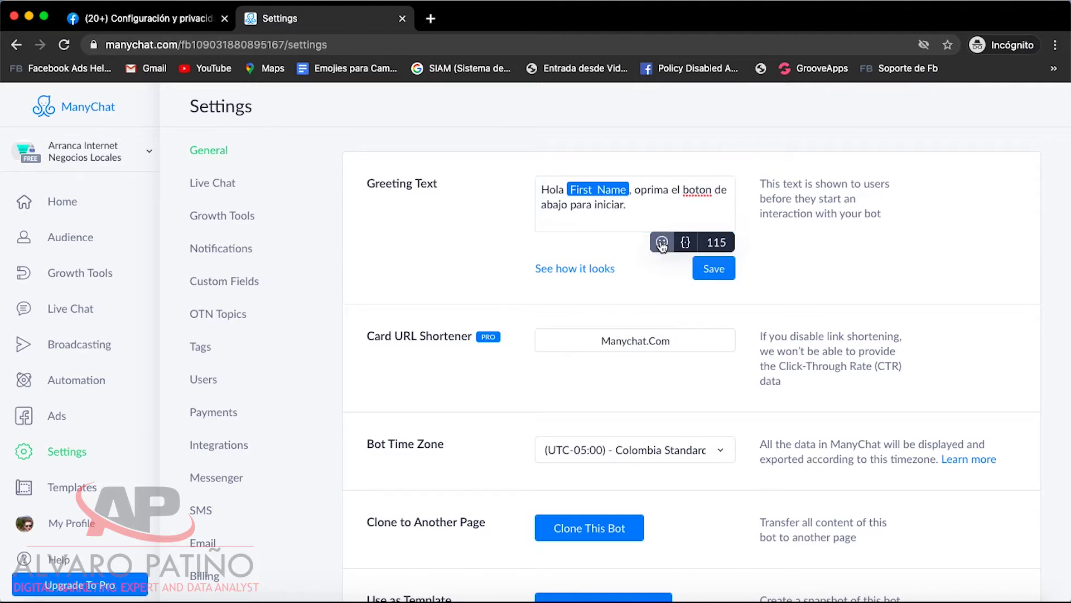
text(hand)
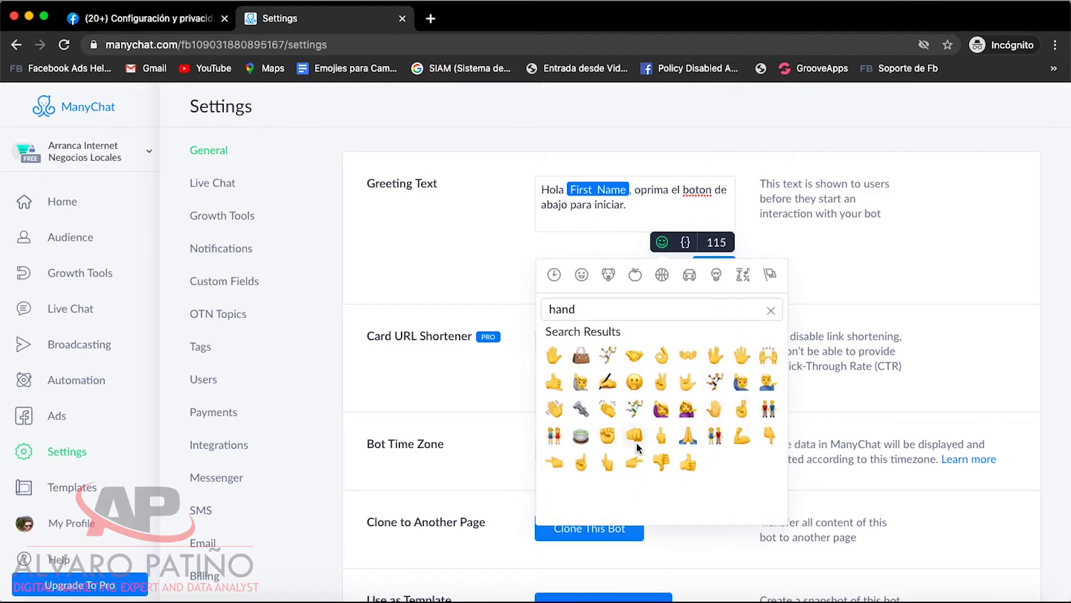
click(769, 436)
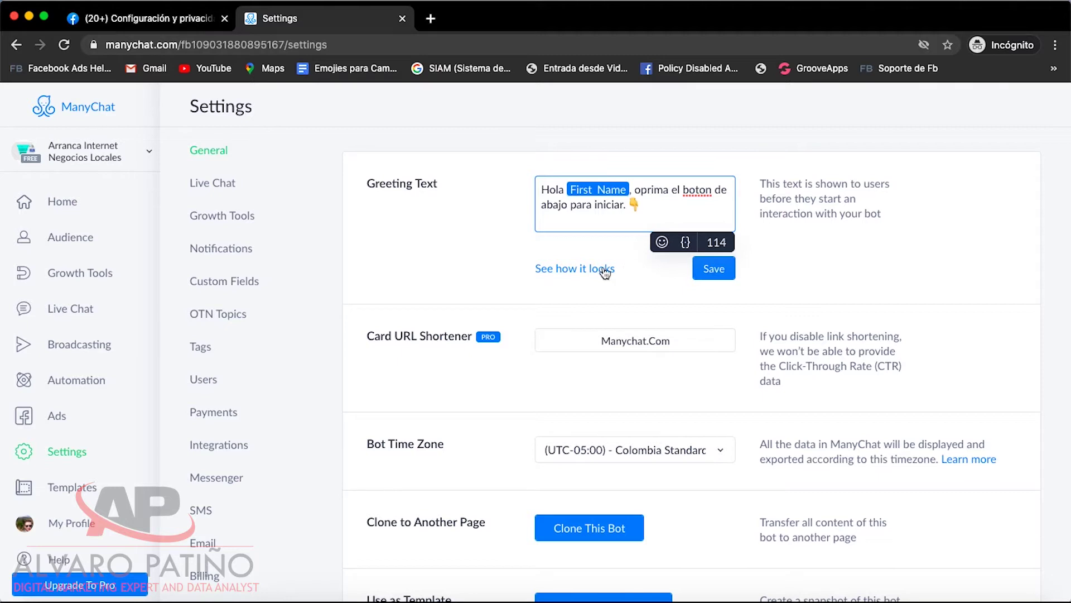
click(576, 269)
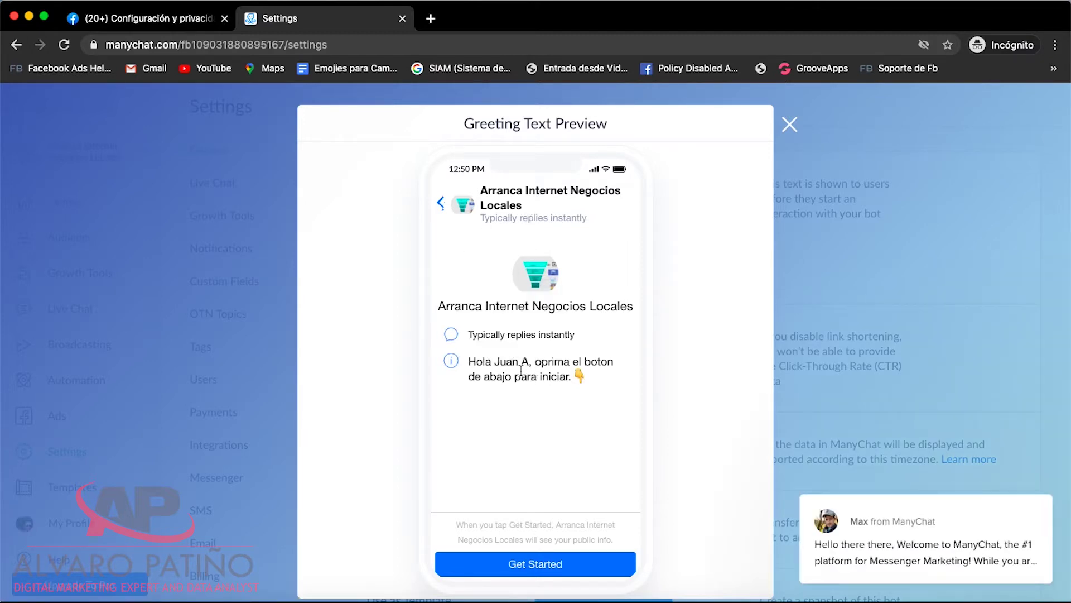
mouse_move(531, 365)
click(787, 125)
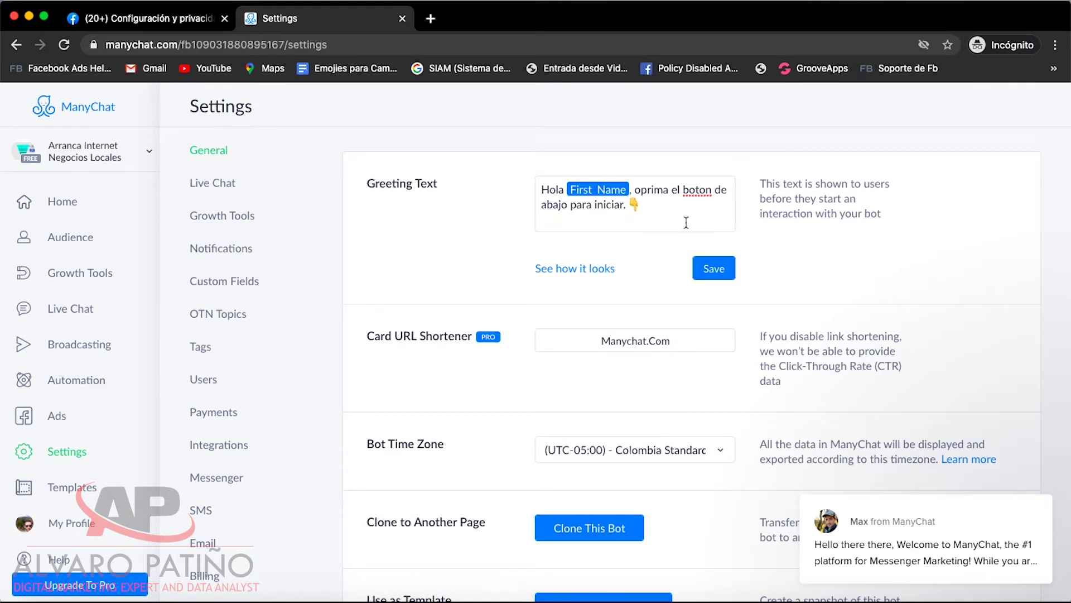
- Try to save the greeting text, and refresh the page's Facebook permissions
click(715, 270)
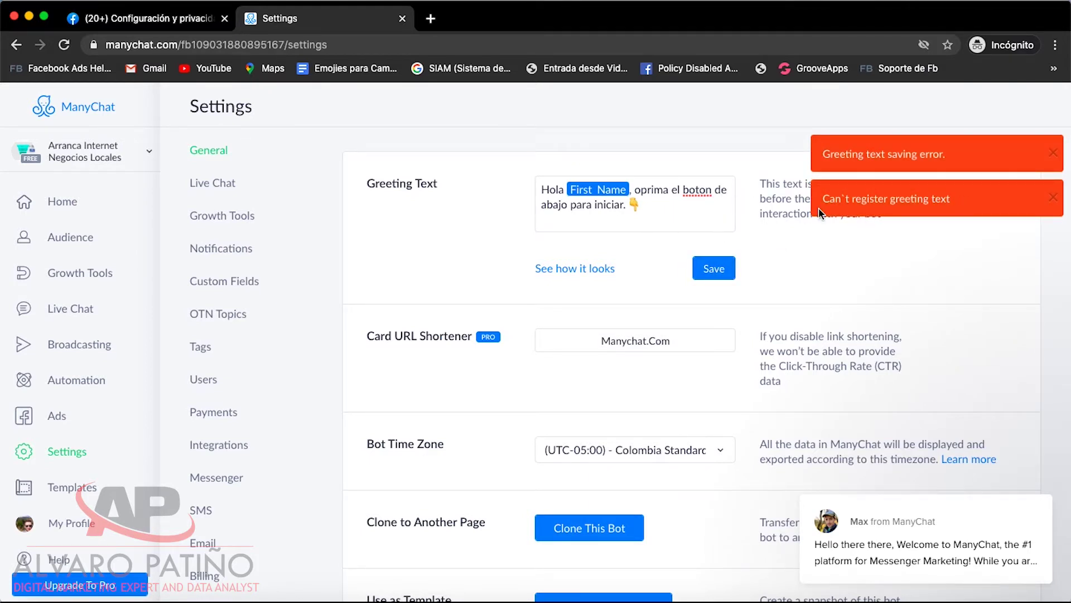
click(714, 268)
drag(476, 366, 493, 595)
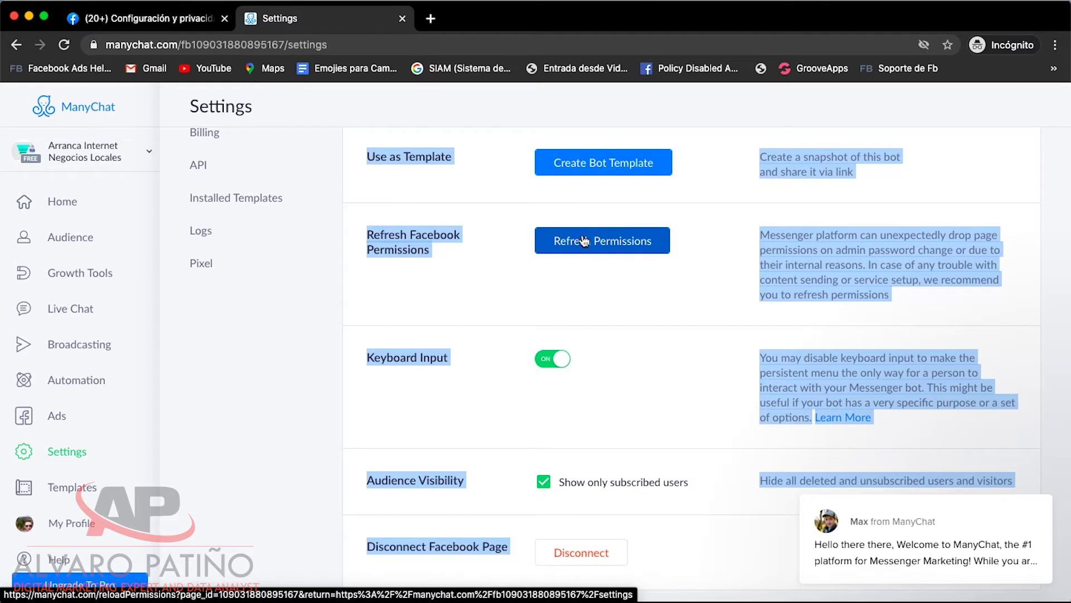
click(428, 287)
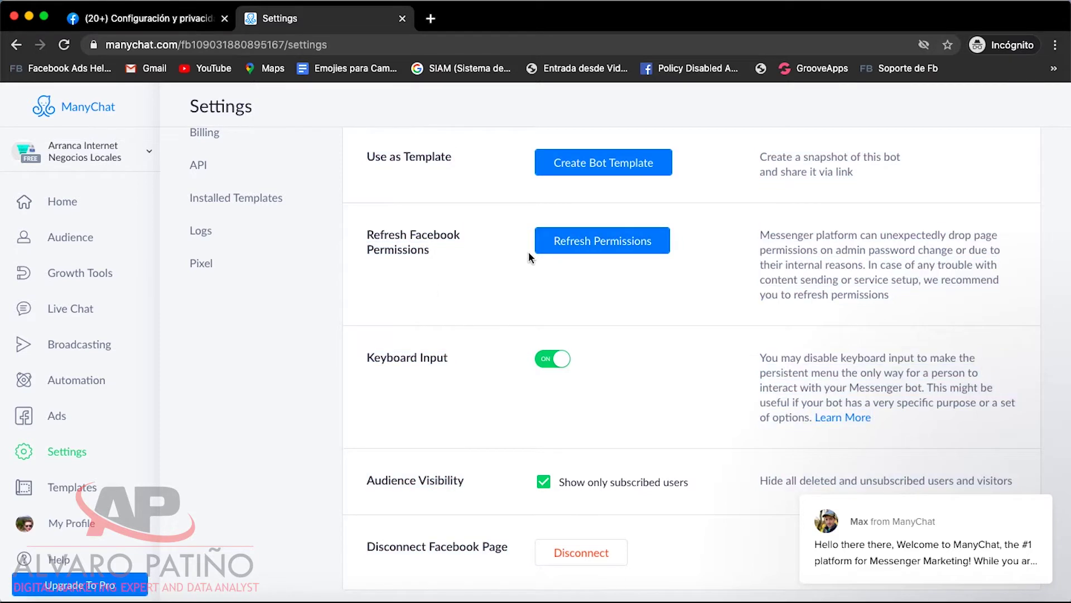
click(575, 246)
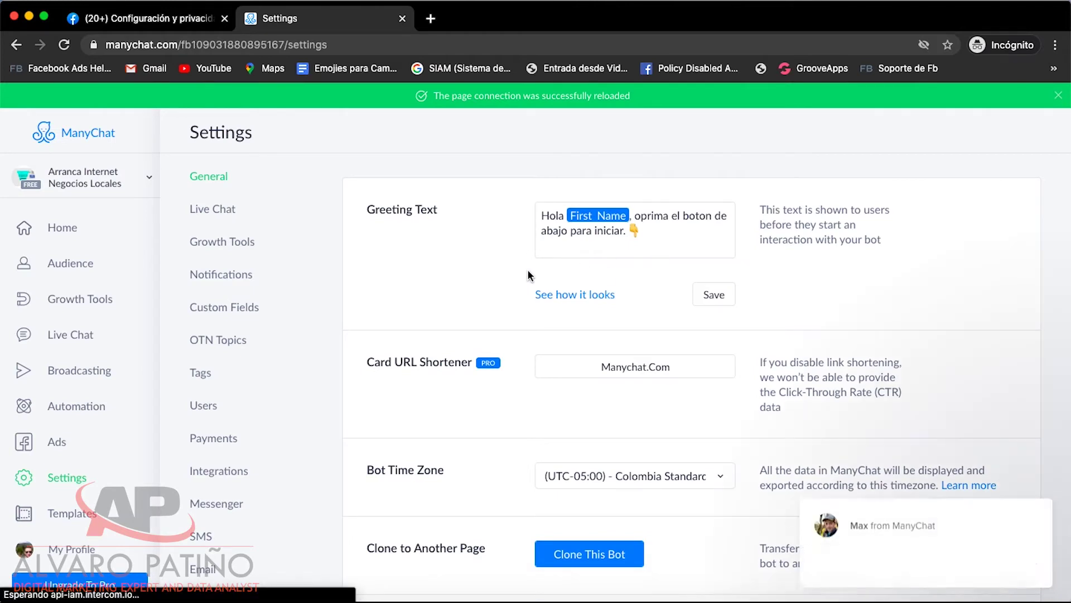
- Correct "boton" to "botón" in the greeting text and save the greeting
click(656, 236)
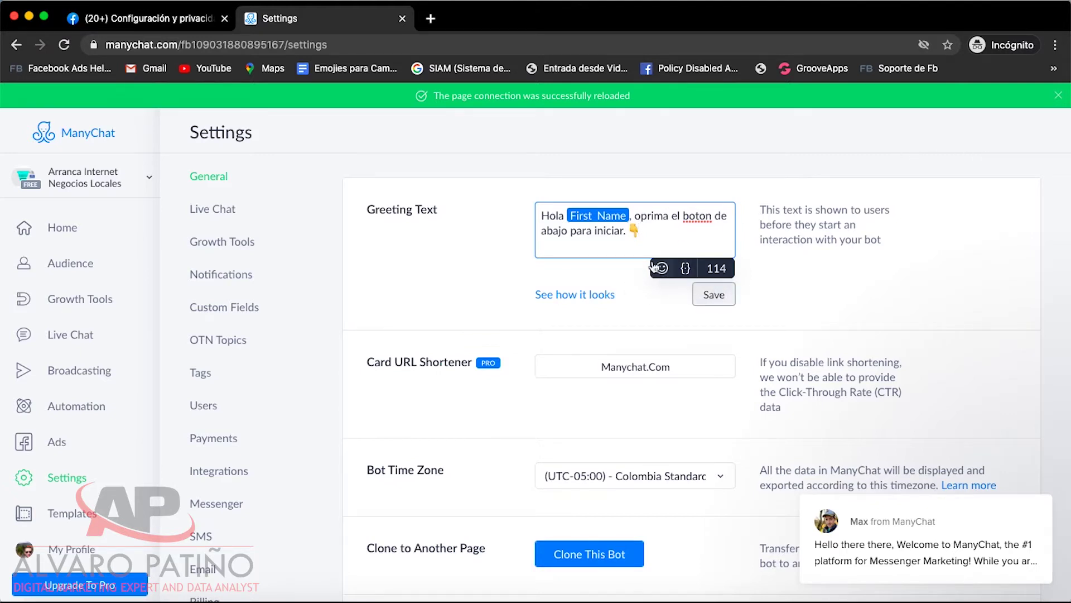
click(706, 215)
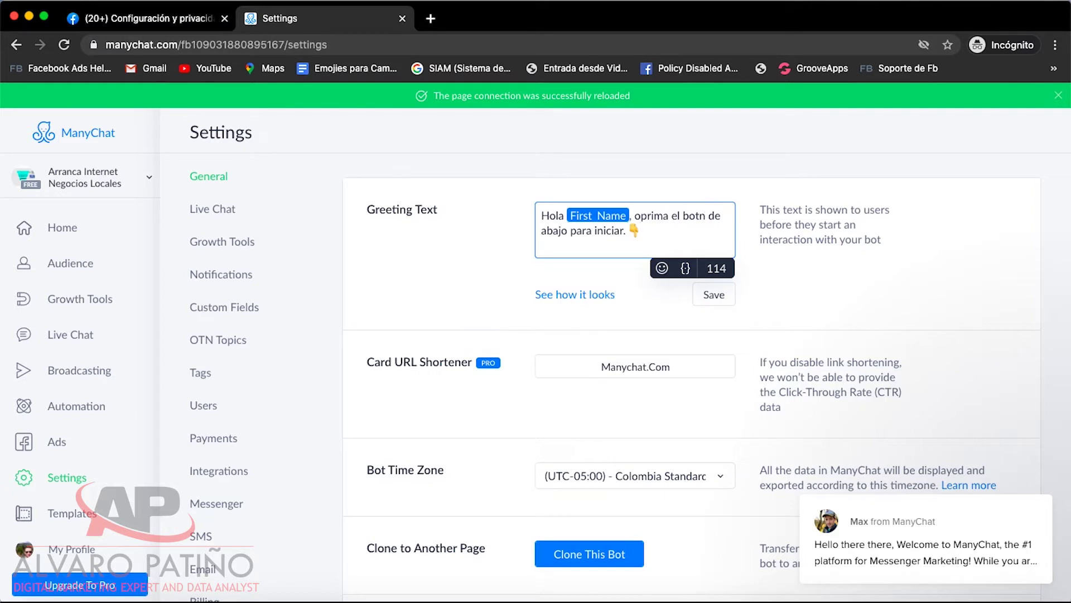
key(BackSpace)
text(ó)
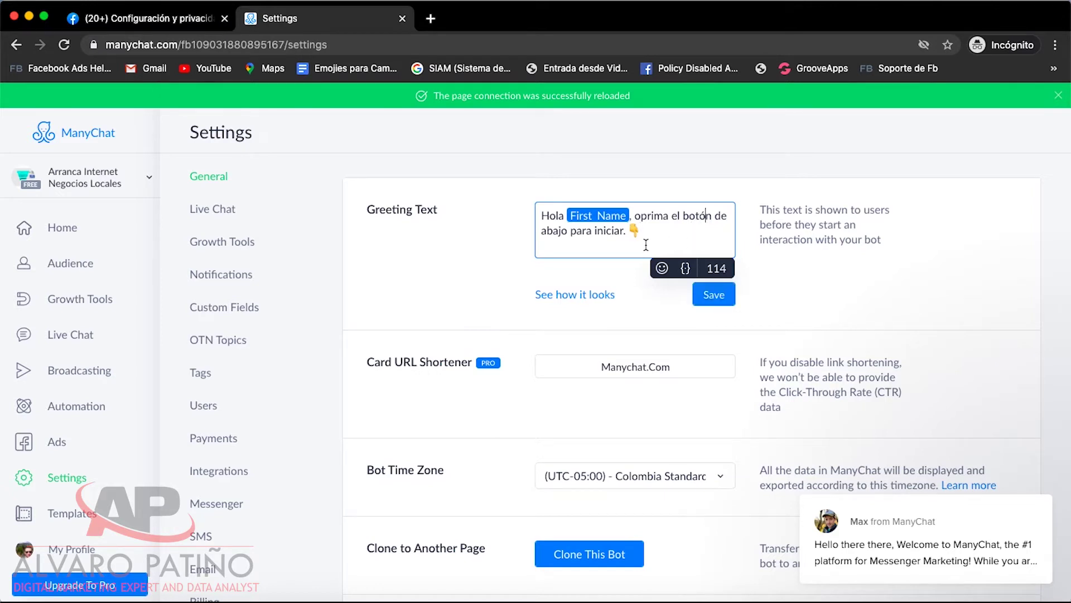
click(715, 301)
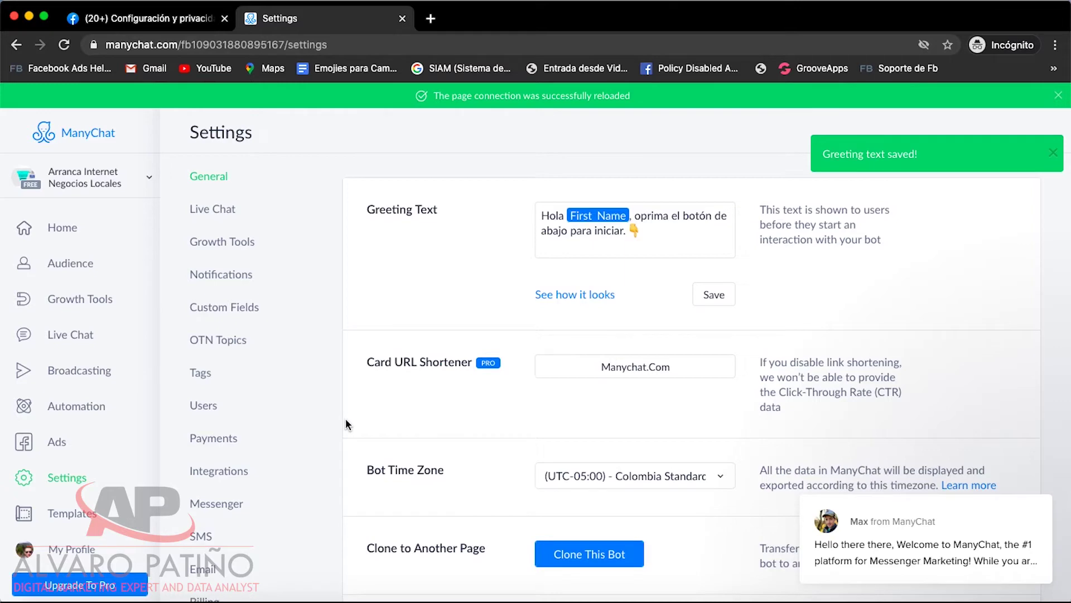
mouse_move(340, 340)
mouse_down()
mouse_move(459, 597)
mouse_move(478, 524)
mouse_up()
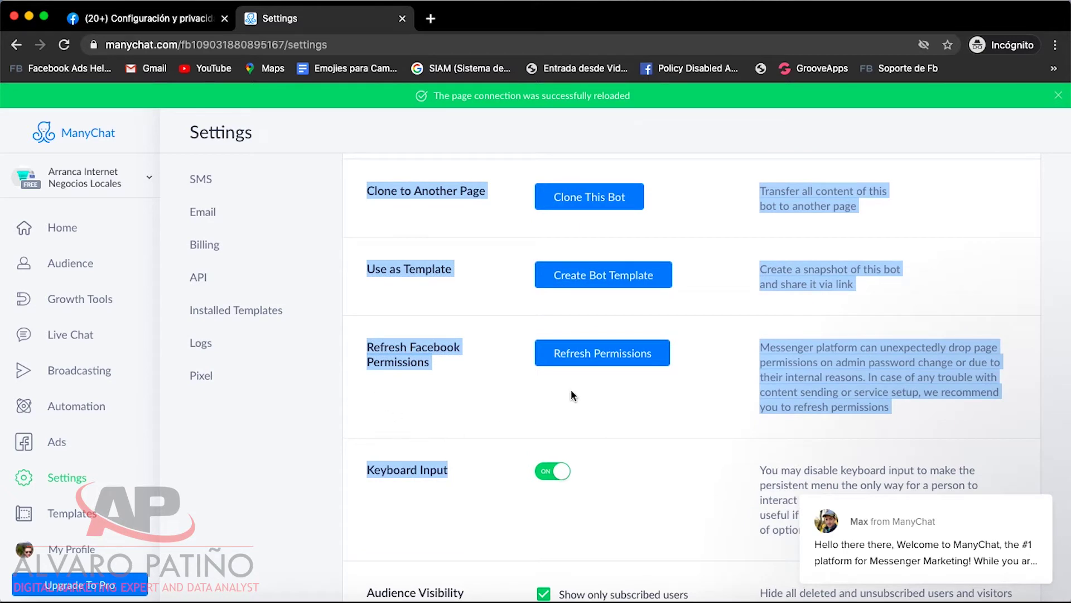
click(357, 364)
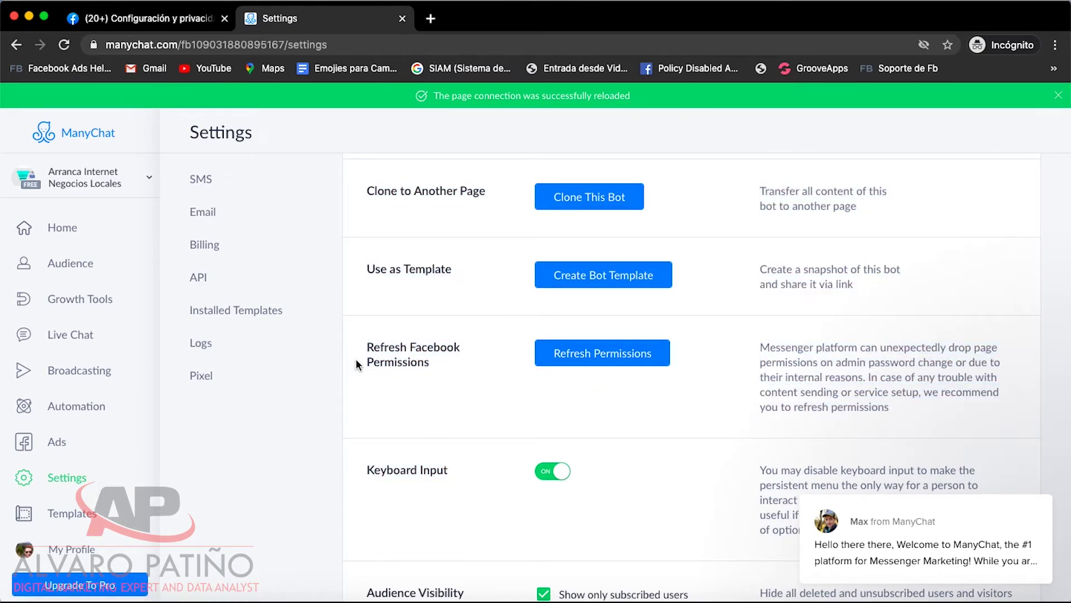
- Dismiss the chat pop-up and open the Welcome Message for editing from the Messenger settings
drag(357, 360, 363, 155)
click(363, 156)
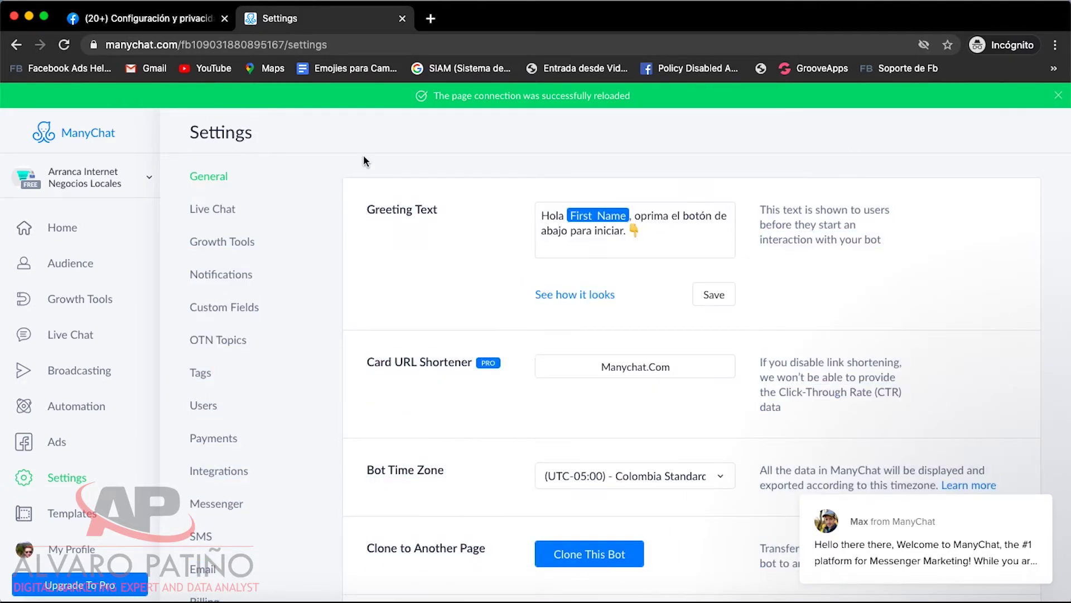
mouse_move(1002, 514)
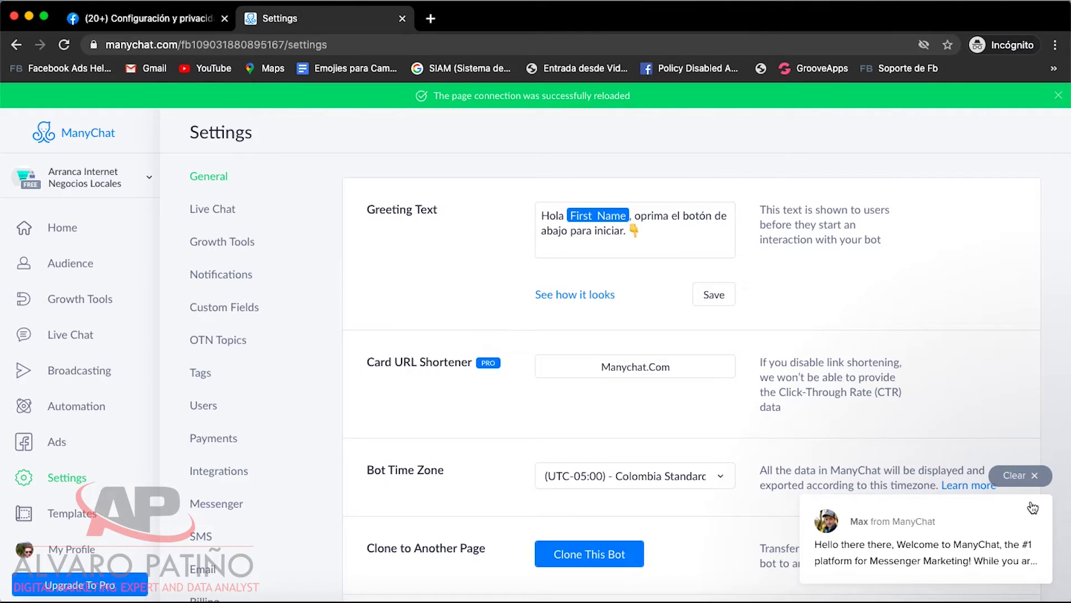
click(1035, 477)
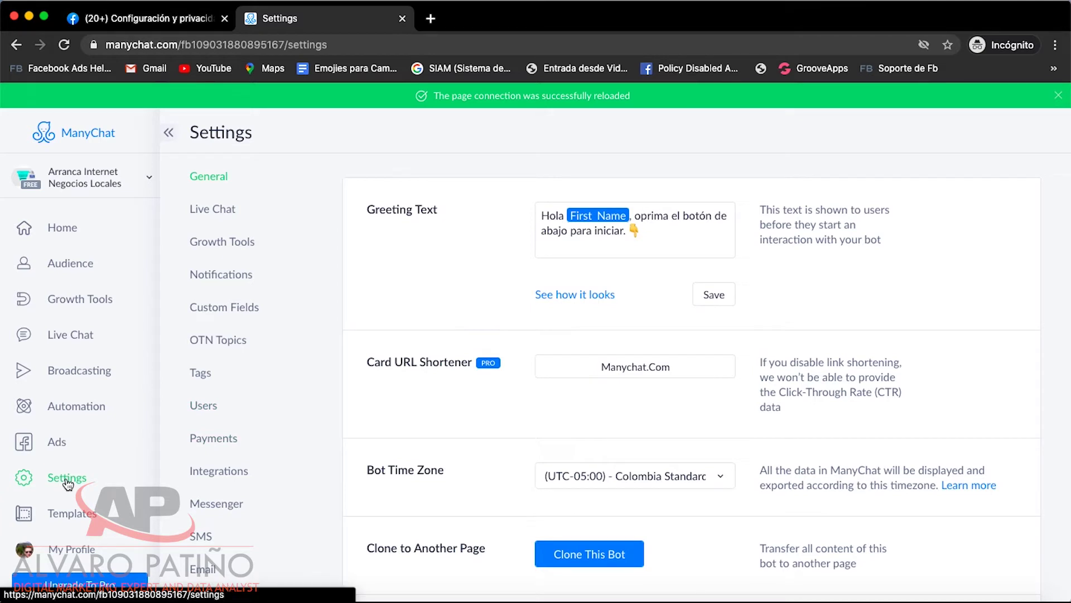
click(218, 506)
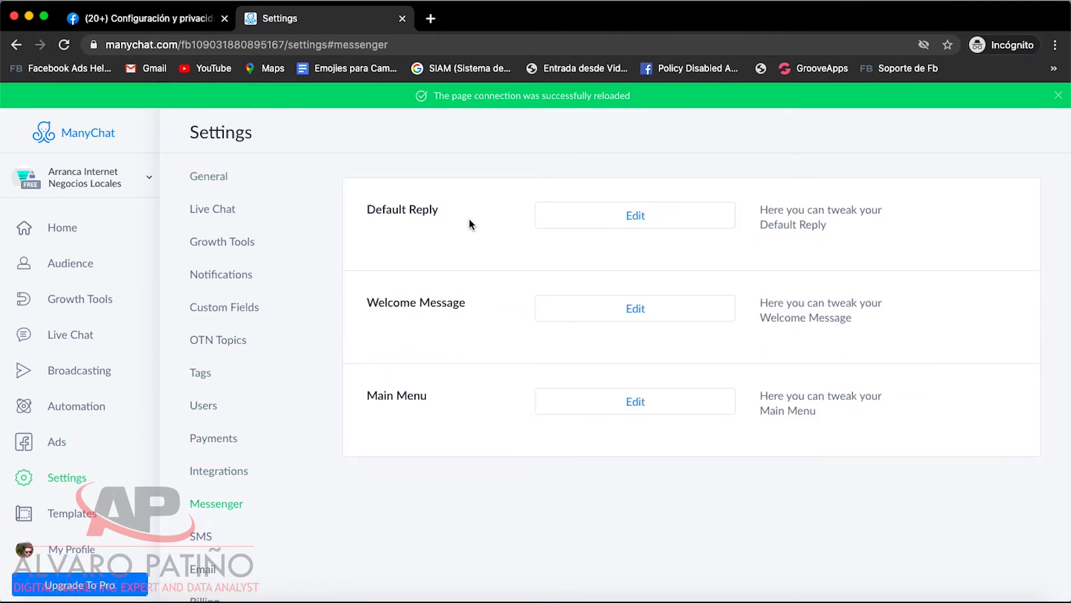
click(623, 314)
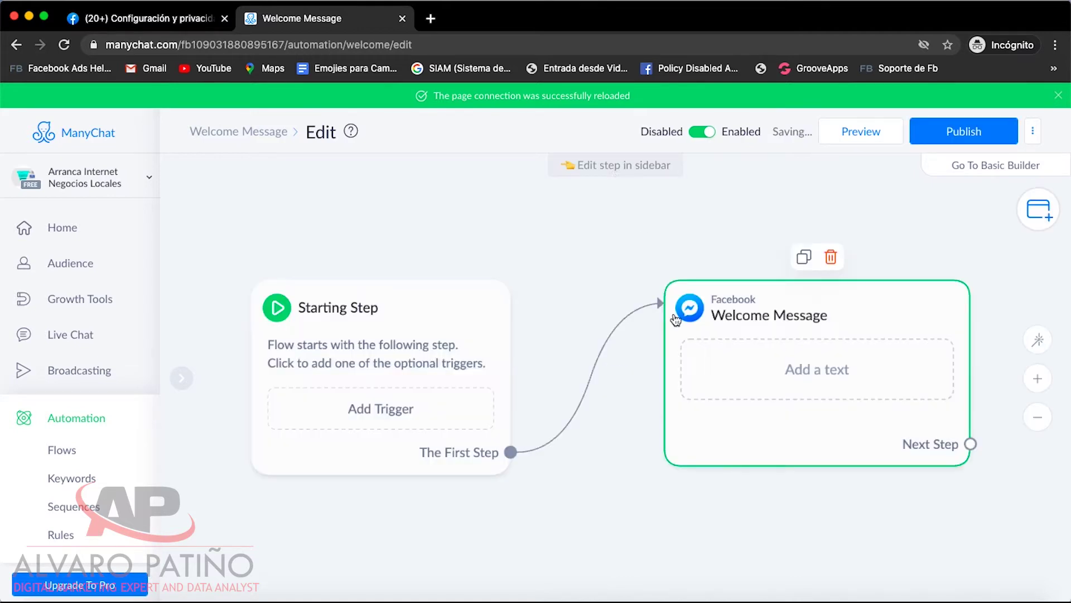
- Open the Welcome Message block's empty text for editing and set its content type to Other
mouse_move(762, 373)
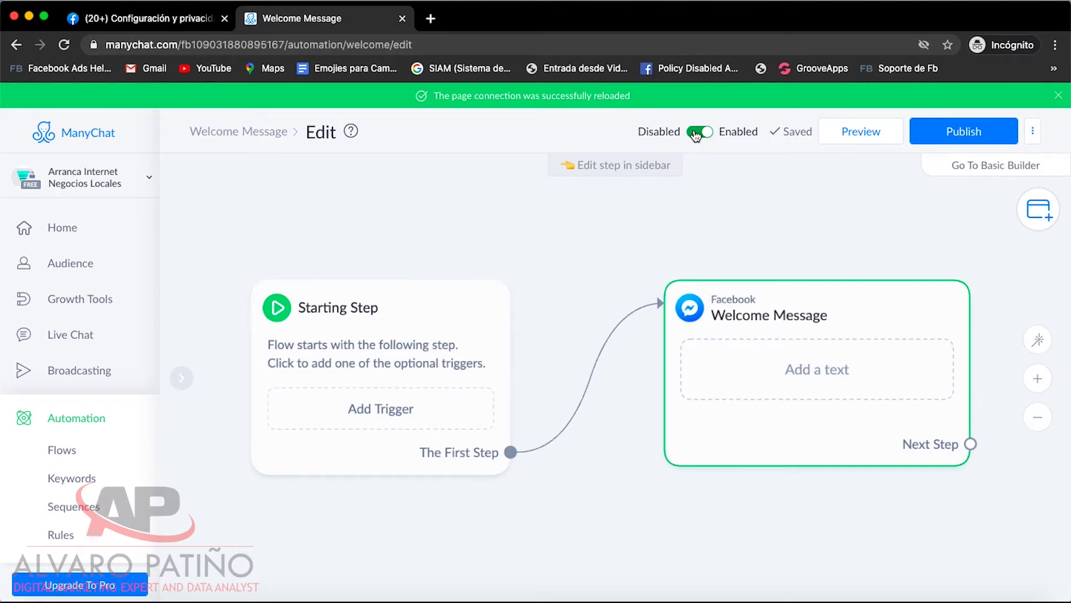
click(765, 363)
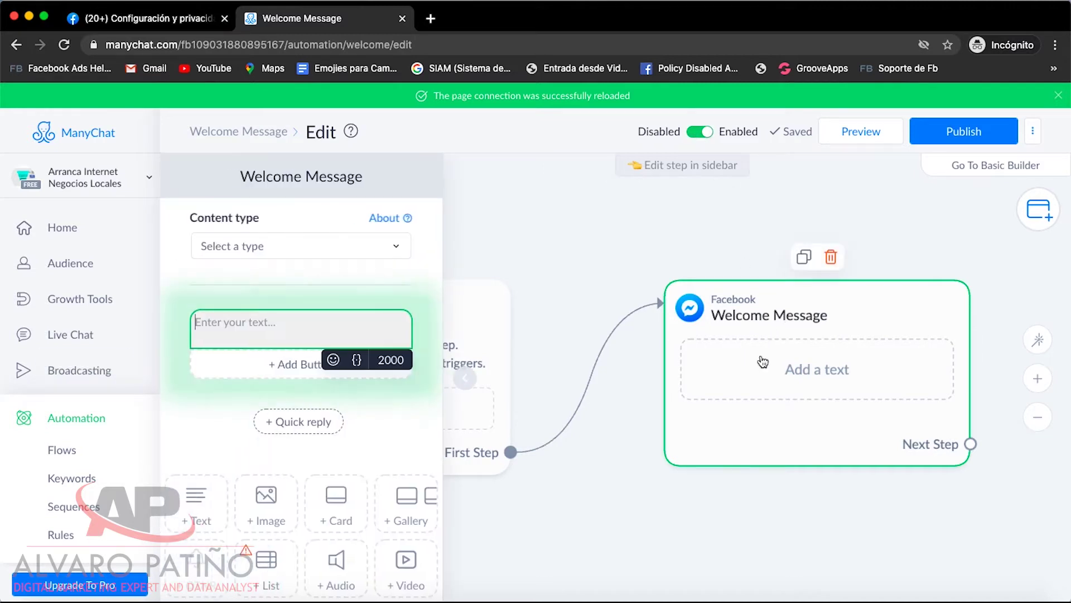
click(272, 252)
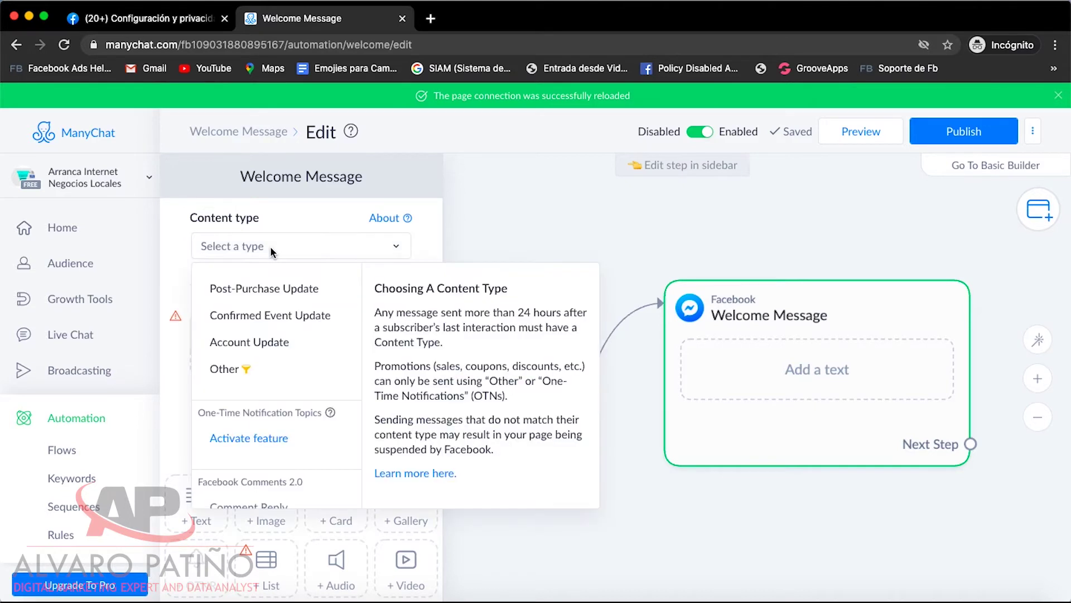
click(230, 370)
- Begin the welcome text with "Hola," followed by the First Name variable and "bienvenid@"
click(231, 328)
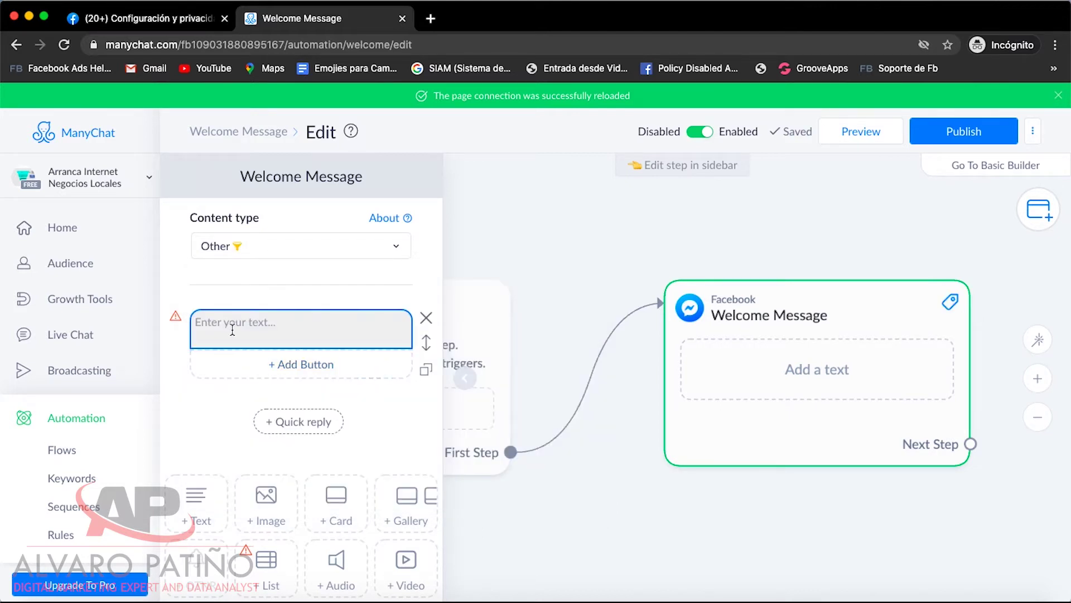
text(Hola,)
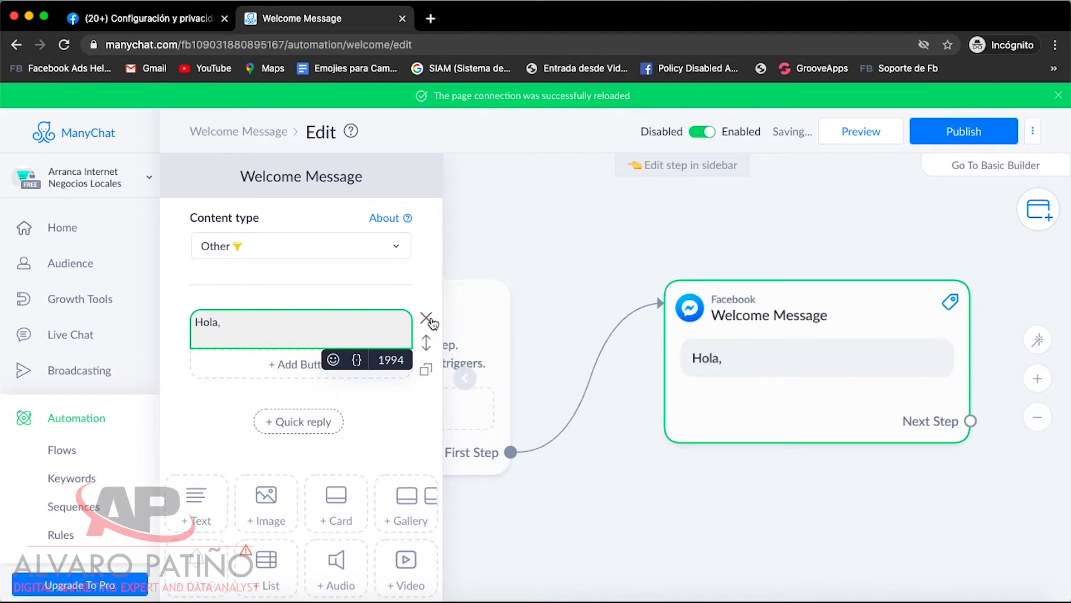
click(356, 360)
click(291, 435)
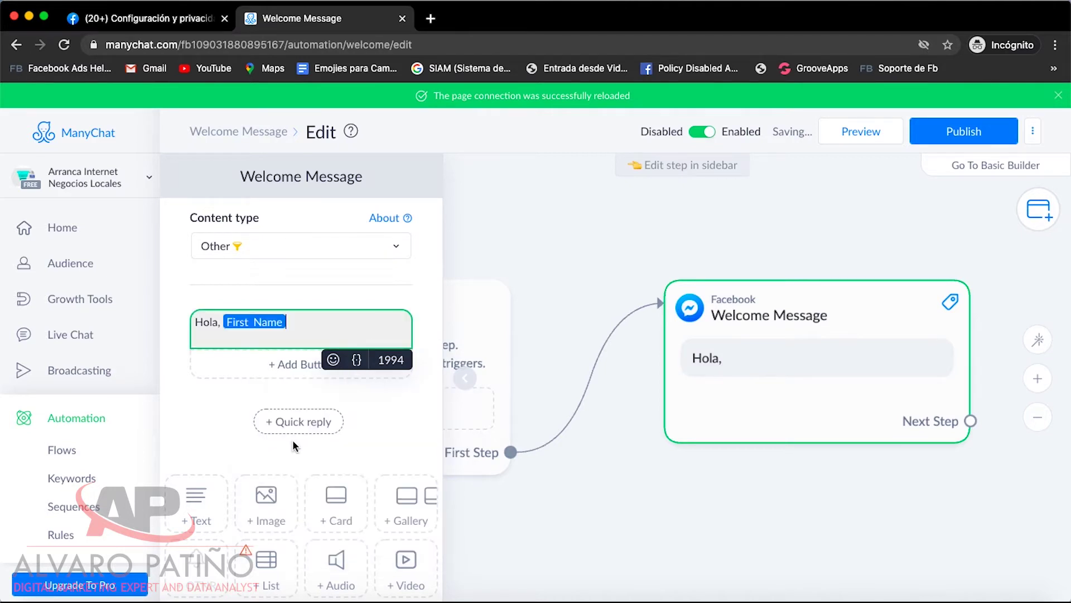
text(bi)
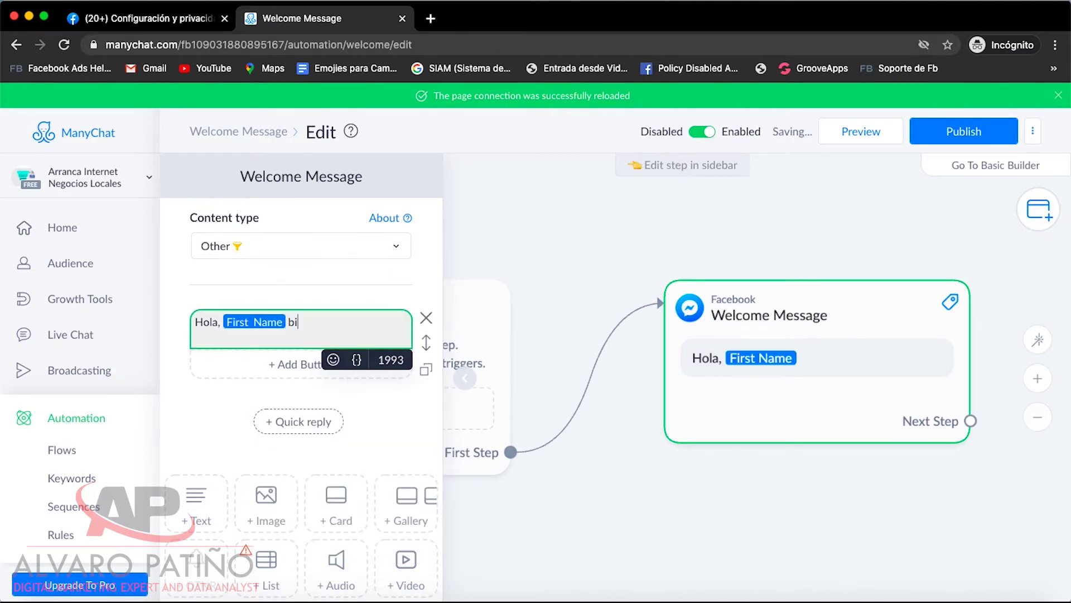
text(envenida)
key(BackSpace)
text(@)
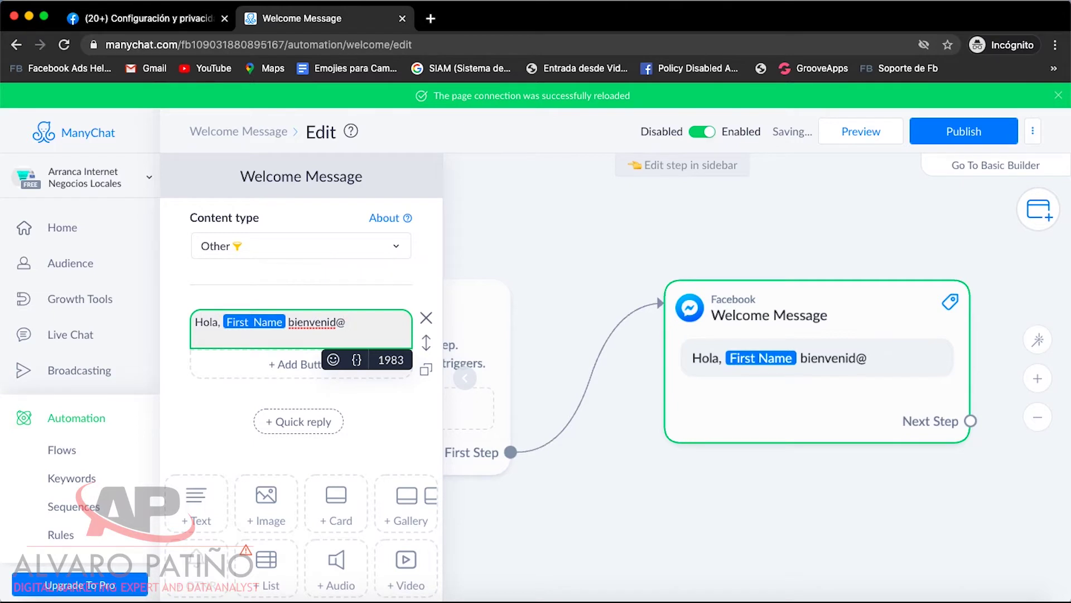
- Continue the welcome text after "bienvenid@" with ". Puedes elegir una de las siguientes opciones."
text(. Puedes elegir una de las siguientes opciones,)
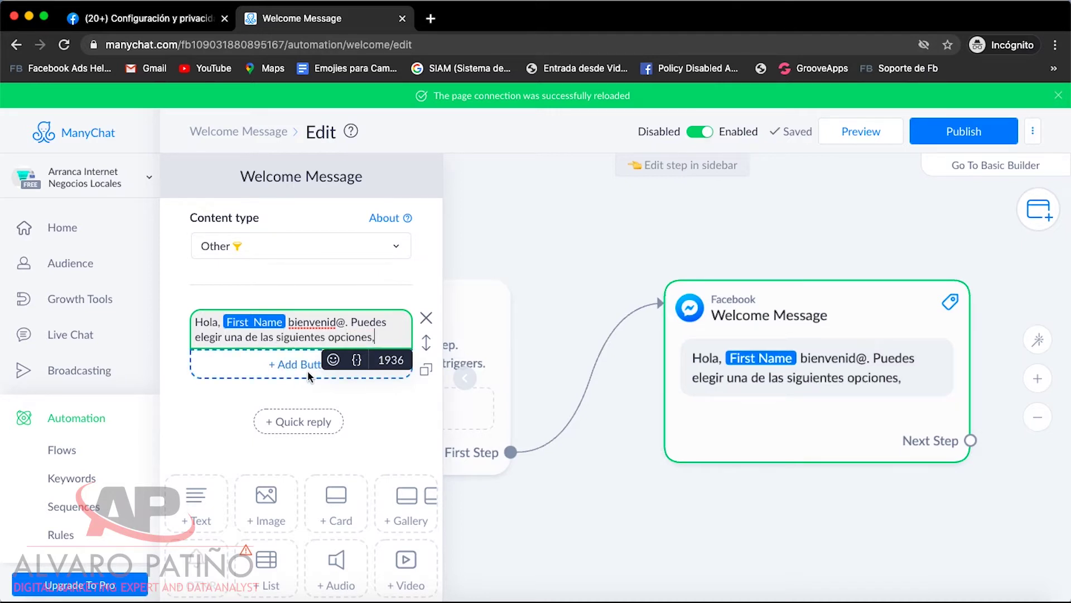
key(BackSpace)
text(-)
key(BackSpace)
text(.)
- Add a button titled "Servicios" beneath the welcome text
click(294, 361)
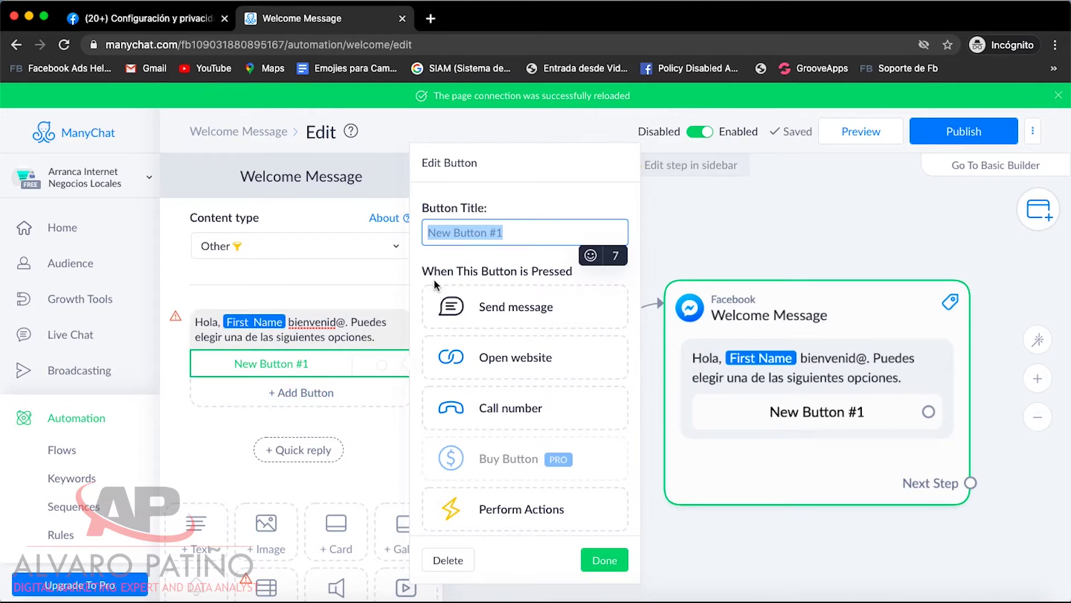
key(BackSpace)
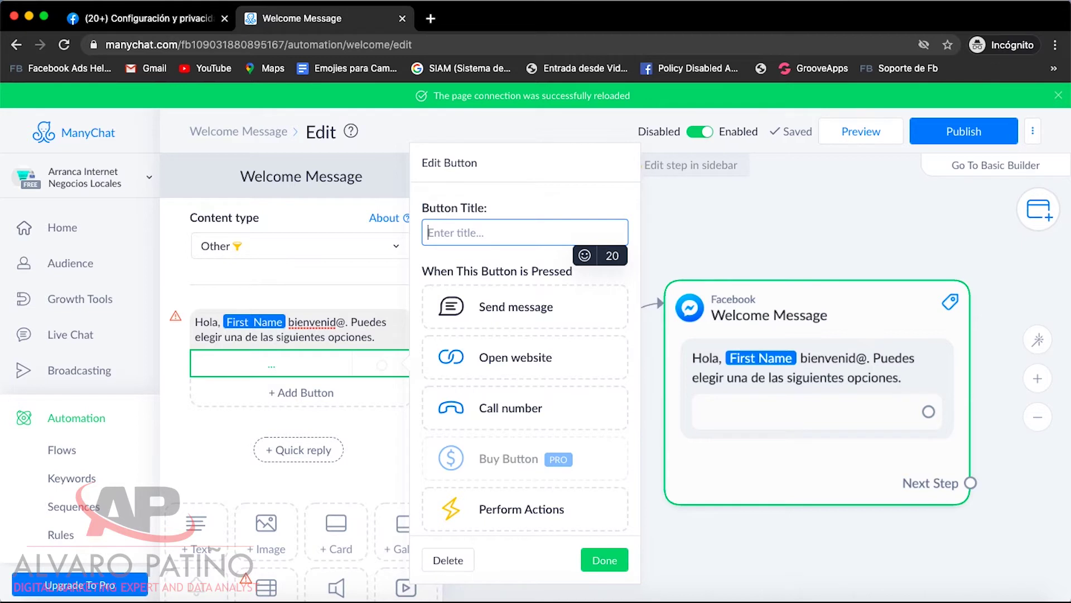
text(Serivicios)
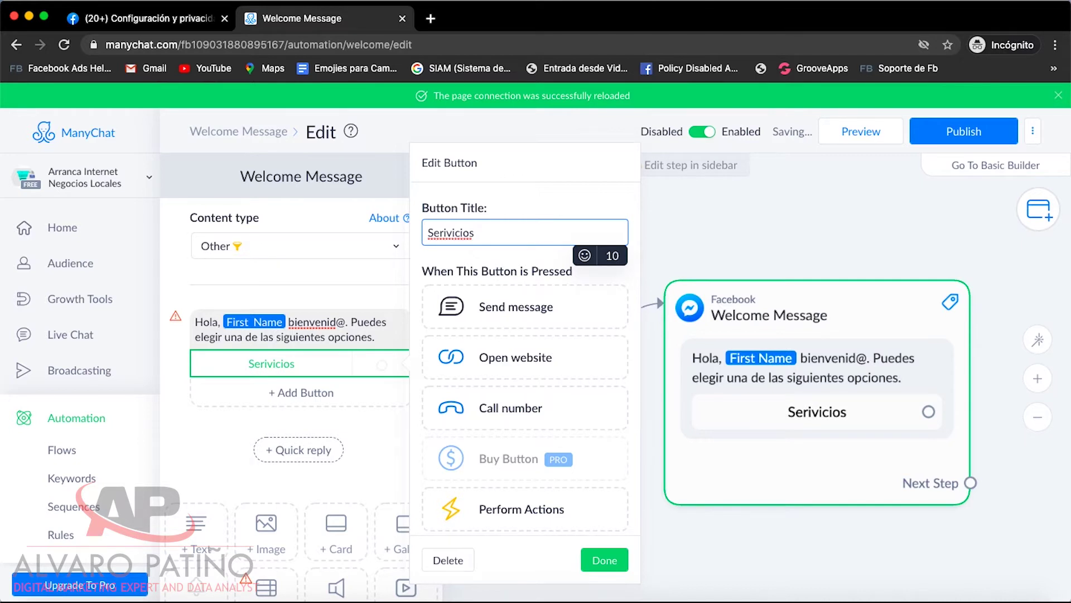
click(445, 232)
key(BackSpace)
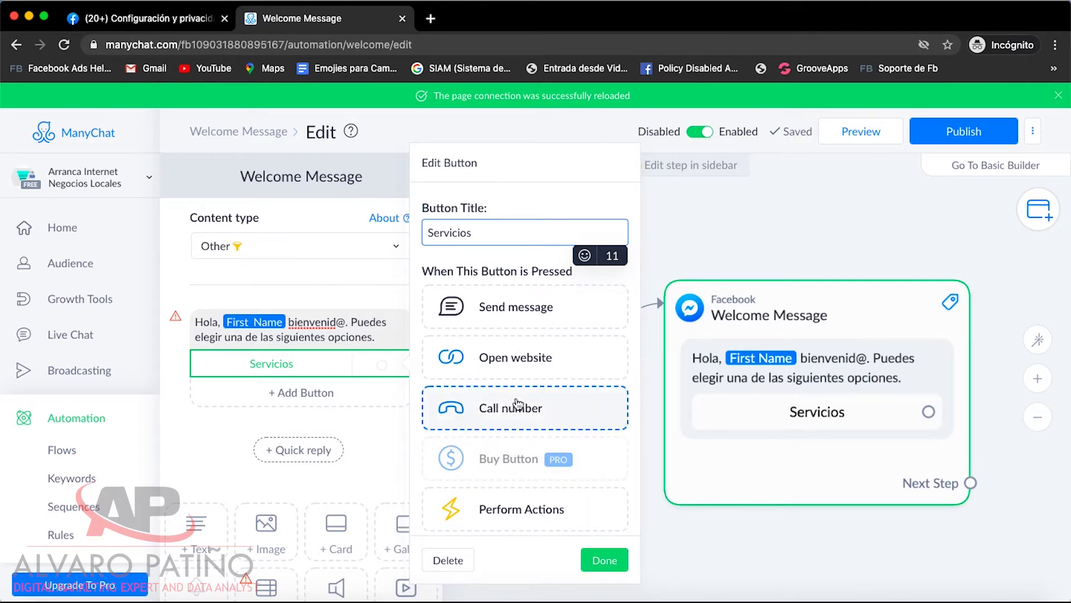
- Look through the available button actions and make the Servicios button send a message
drag(437, 507, 547, 482)
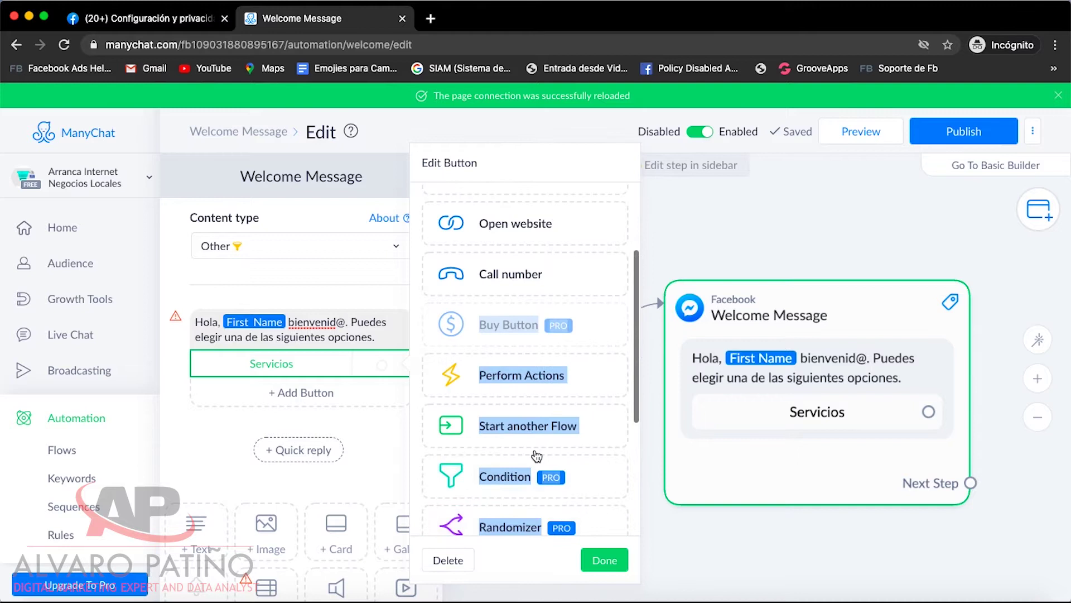
click(421, 413)
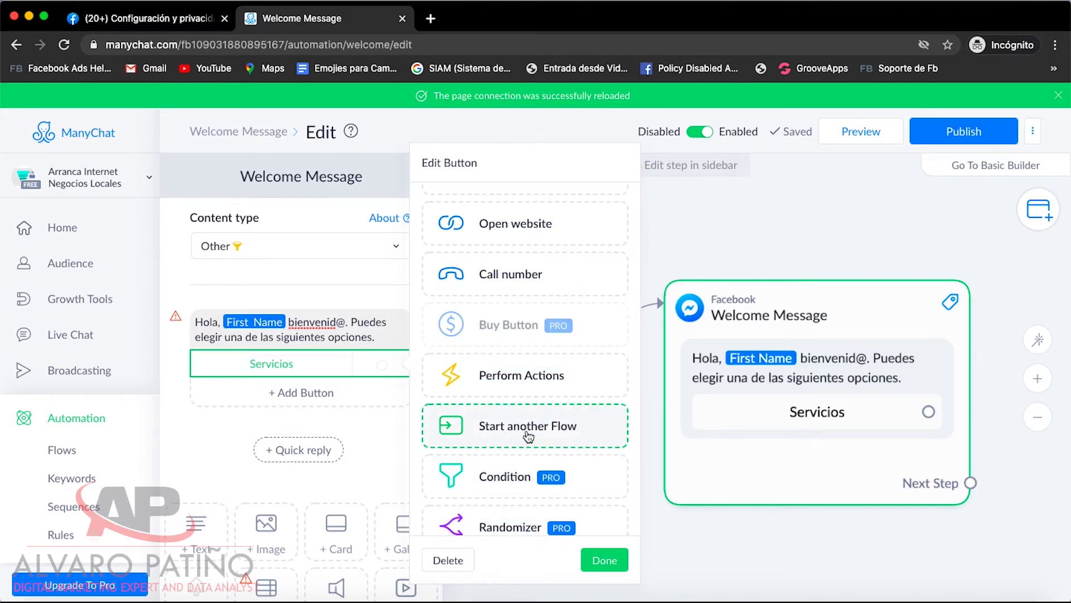
drag(414, 436, 460, 294)
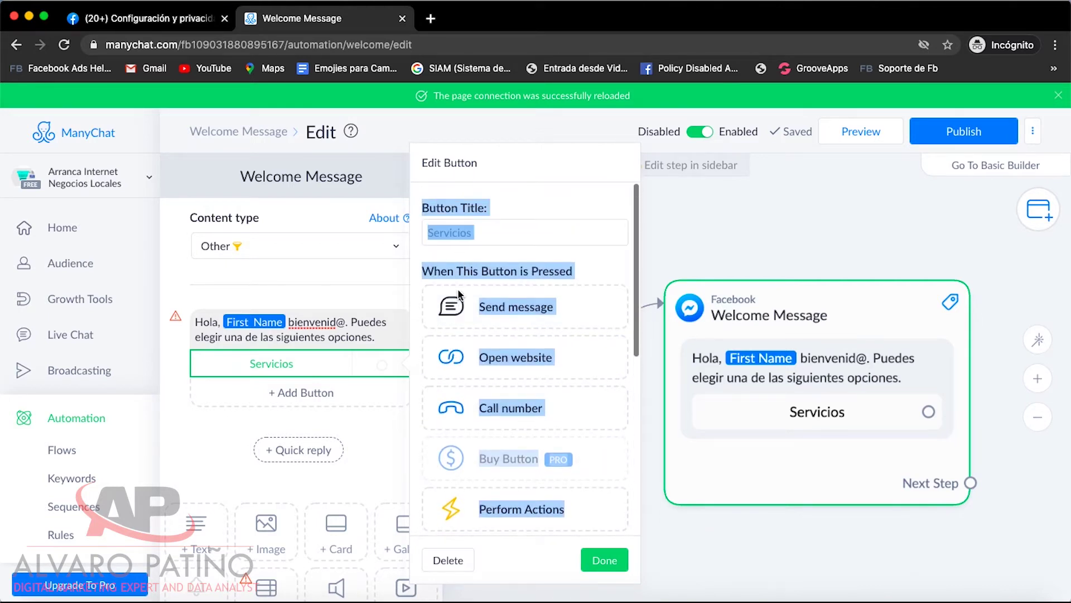
click(414, 315)
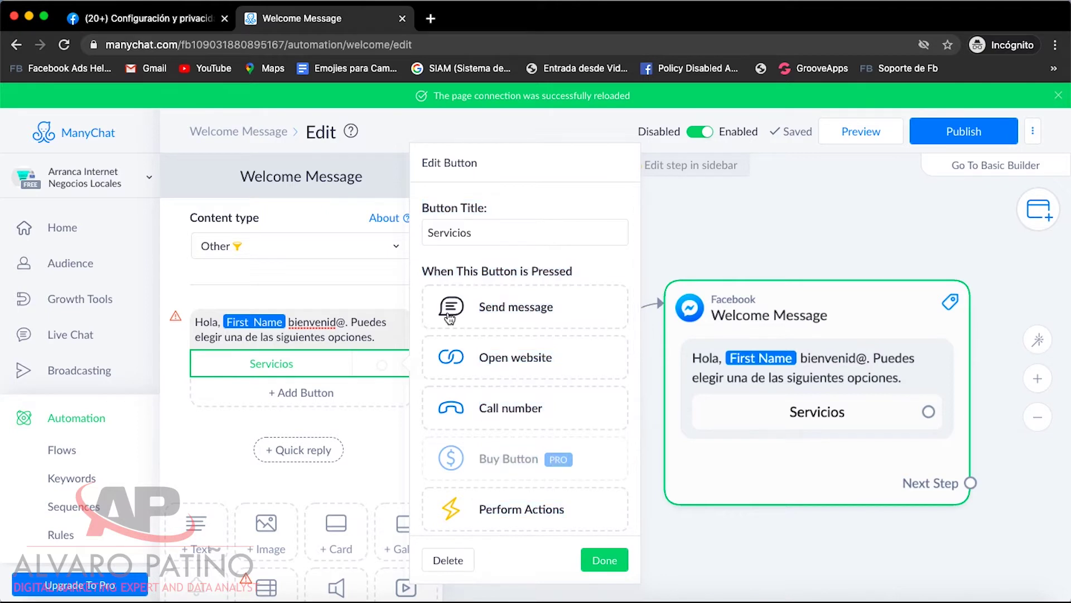
click(506, 314)
- Set the new Send Message block's content type to Other and its text to "nuestros servicios"
drag(937, 351, 741, 327)
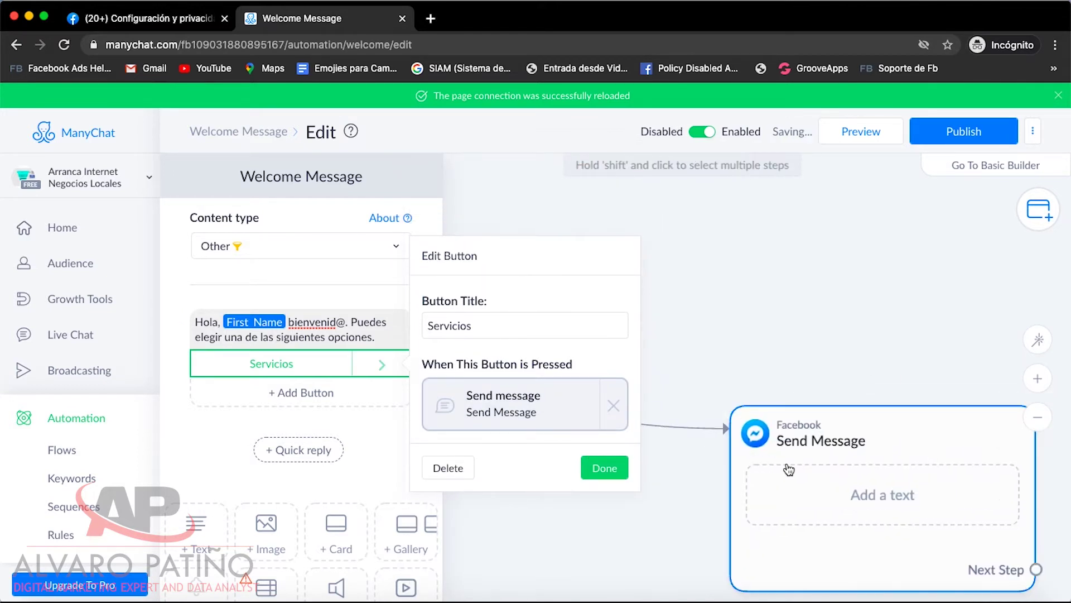
click(823, 494)
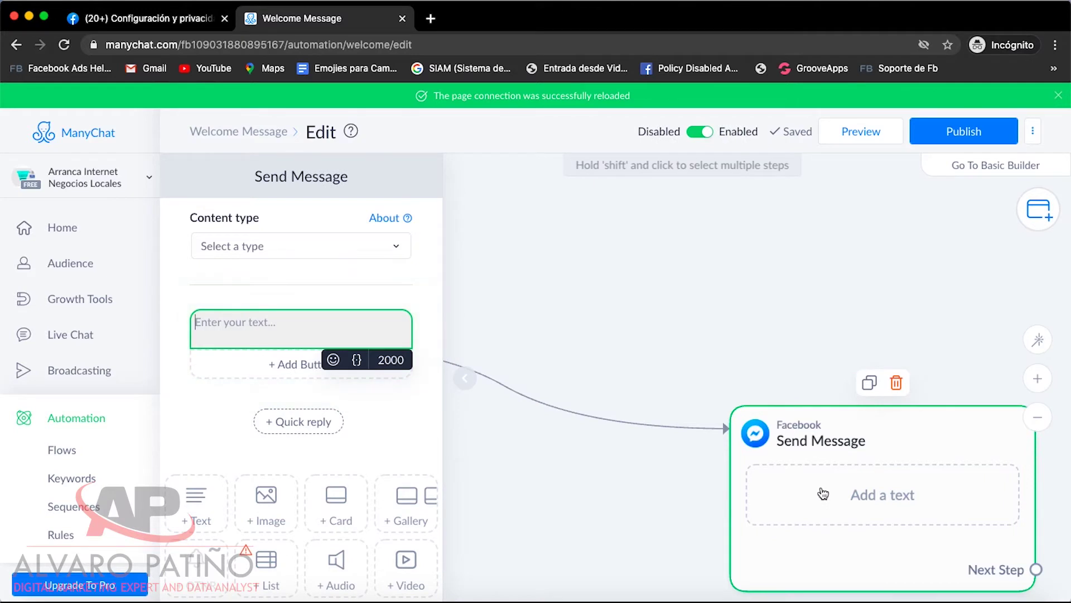
click(275, 246)
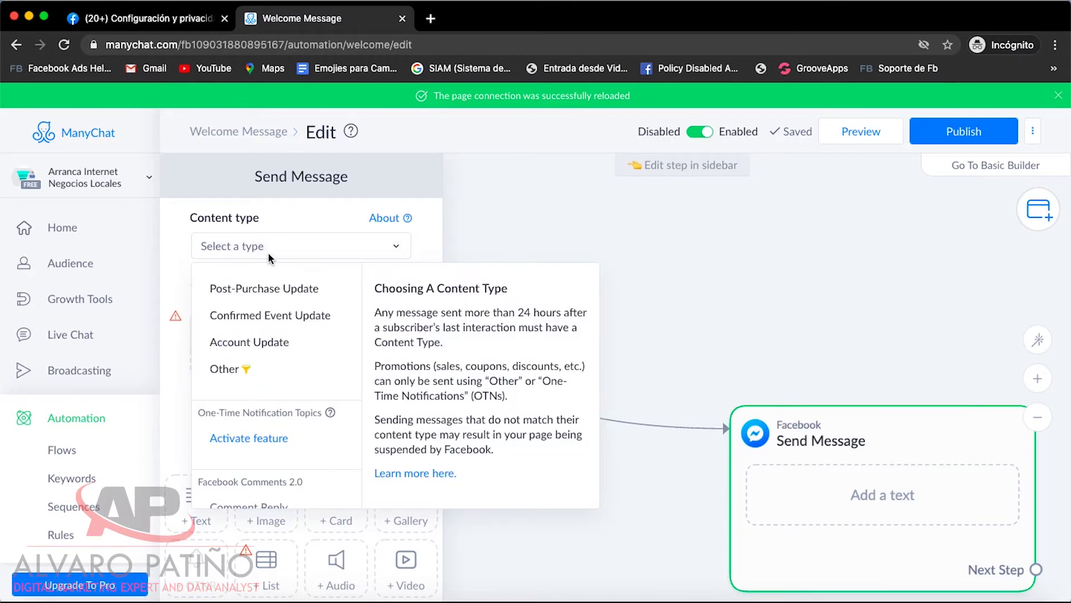
click(225, 370)
click(266, 329)
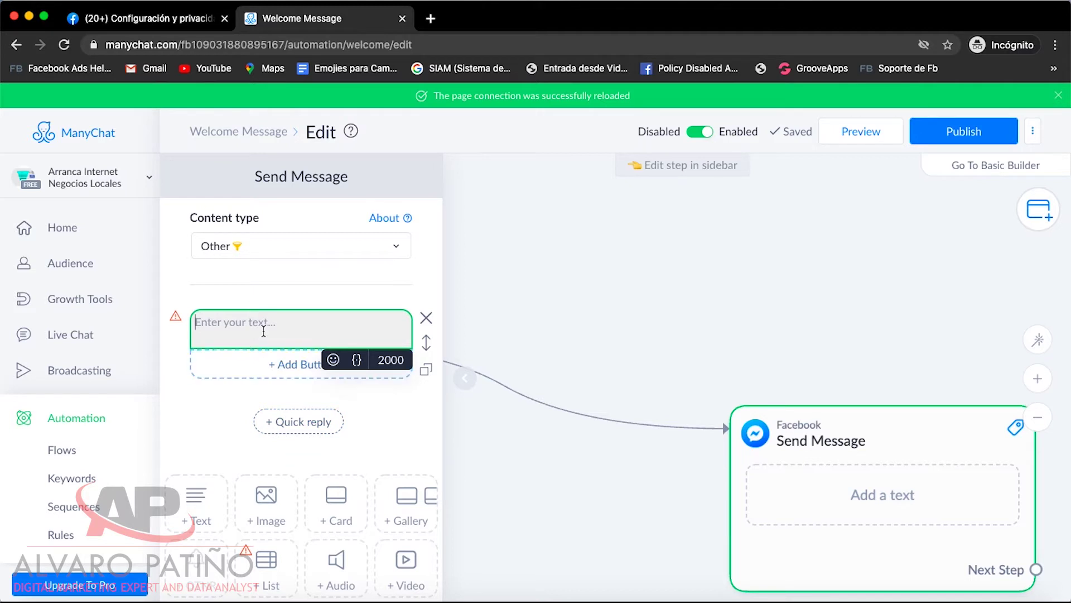
text(nuestros servicios)
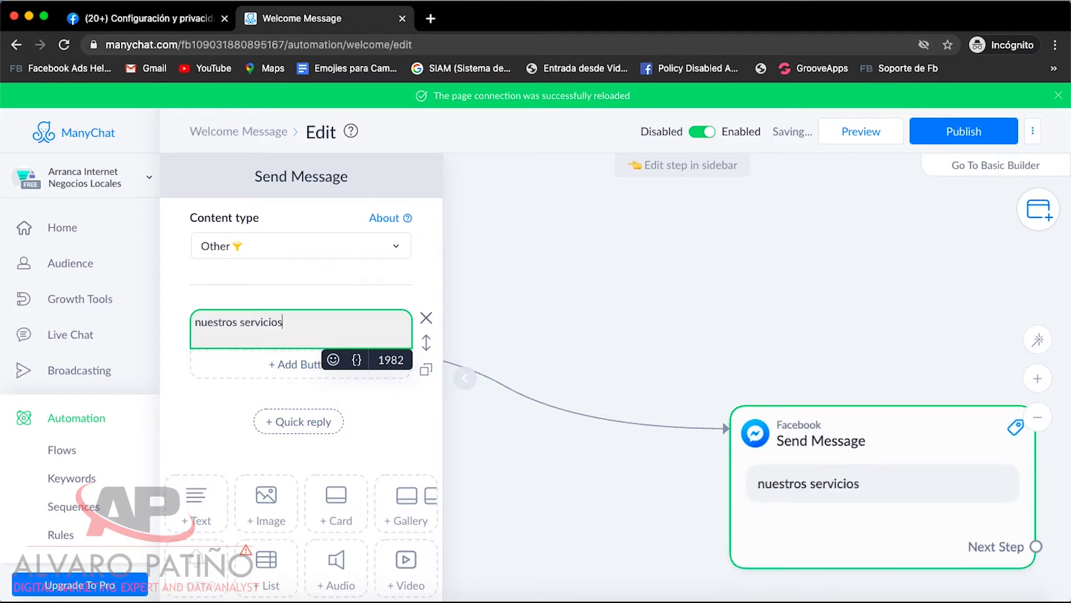
- Add a button titled "servicios" under the "nuestros servicios" text and close its settings
click(254, 367)
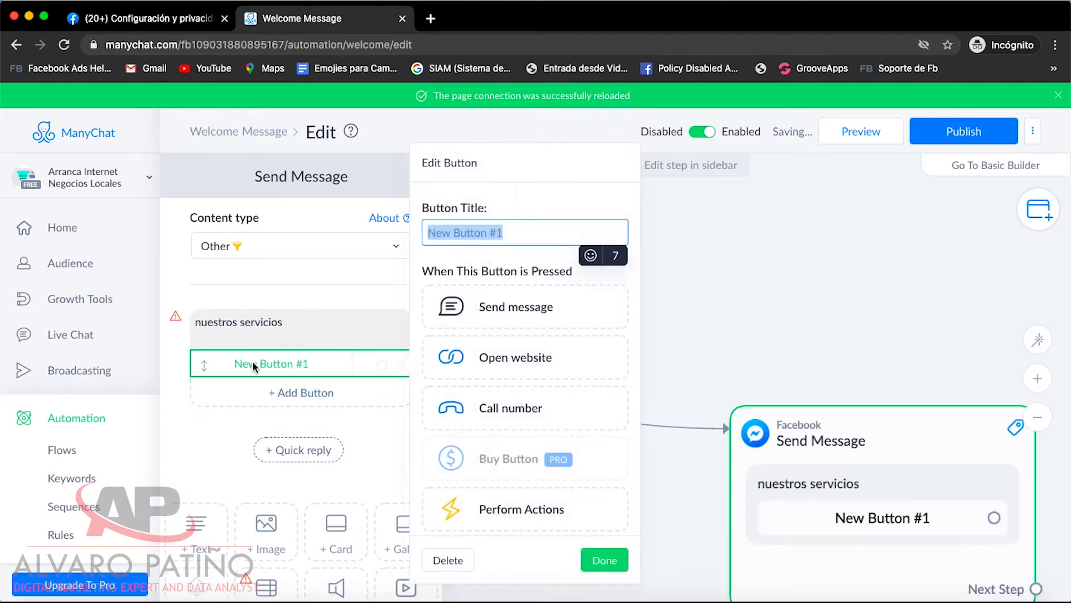
text(serv)
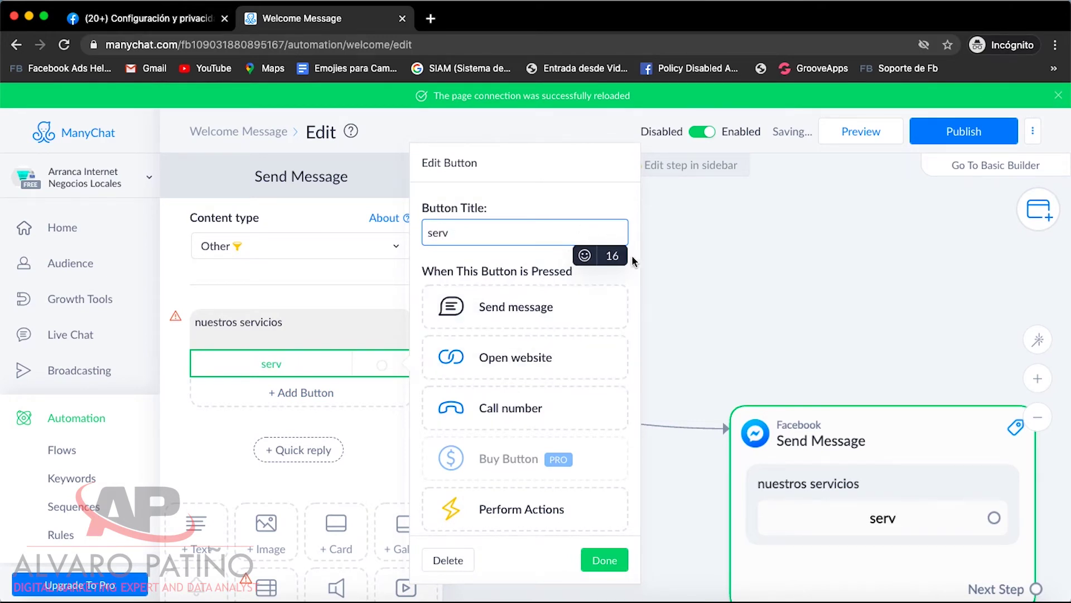
text(icios)
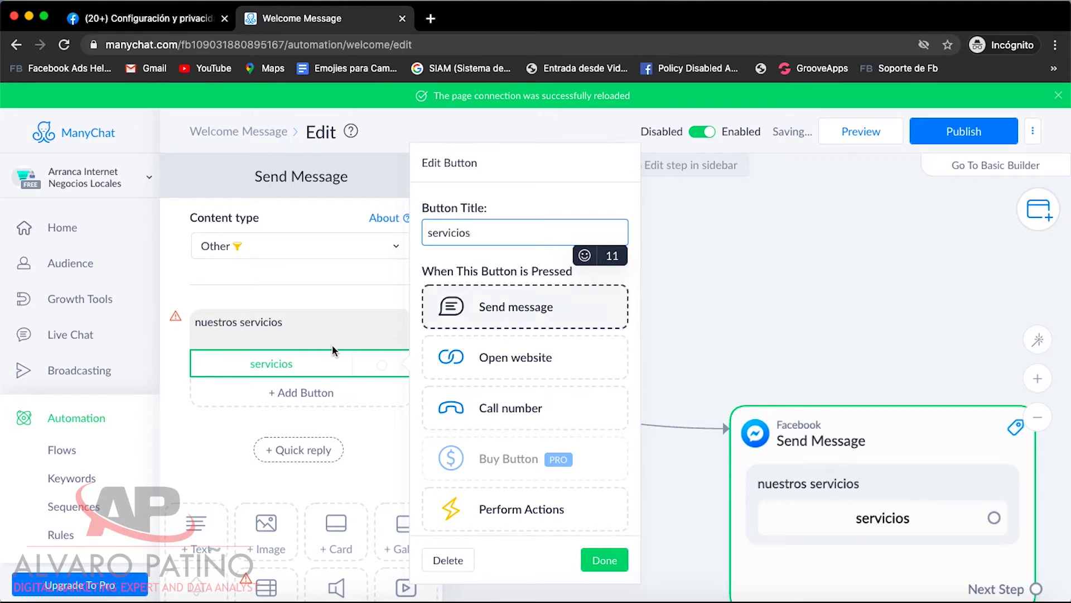
click(202, 435)
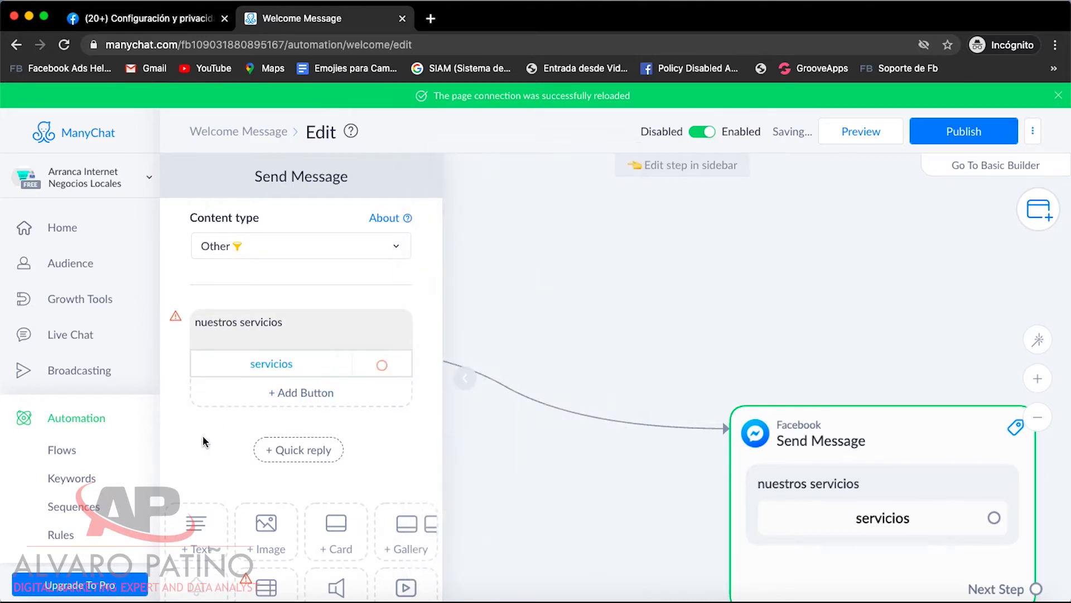
- Rename the button under the "nuestros servicios" text to "servicio 1"
drag(837, 480, 636, 347)
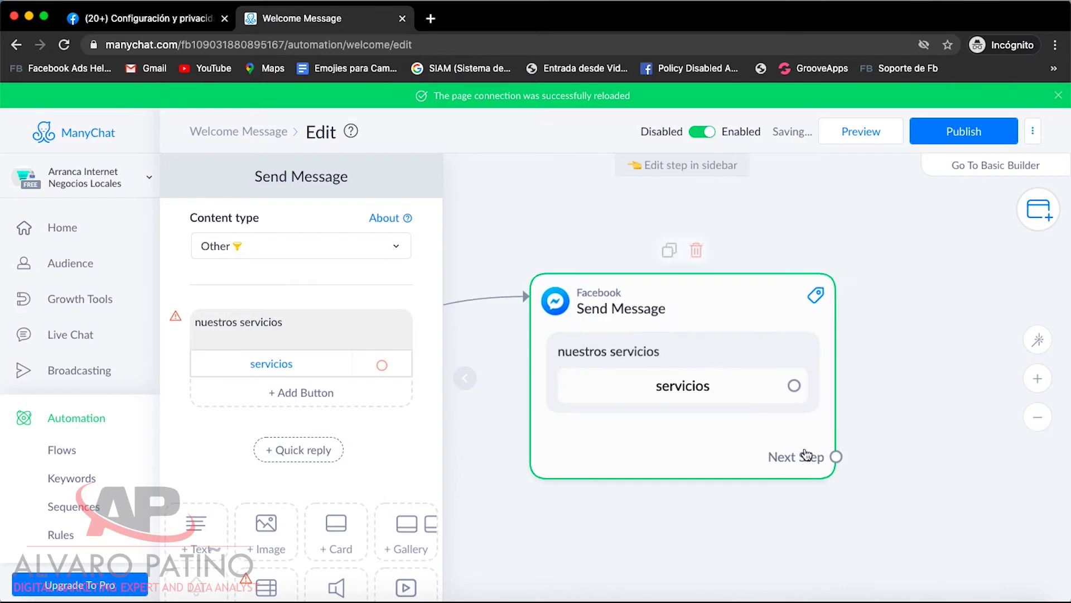
click(794, 384)
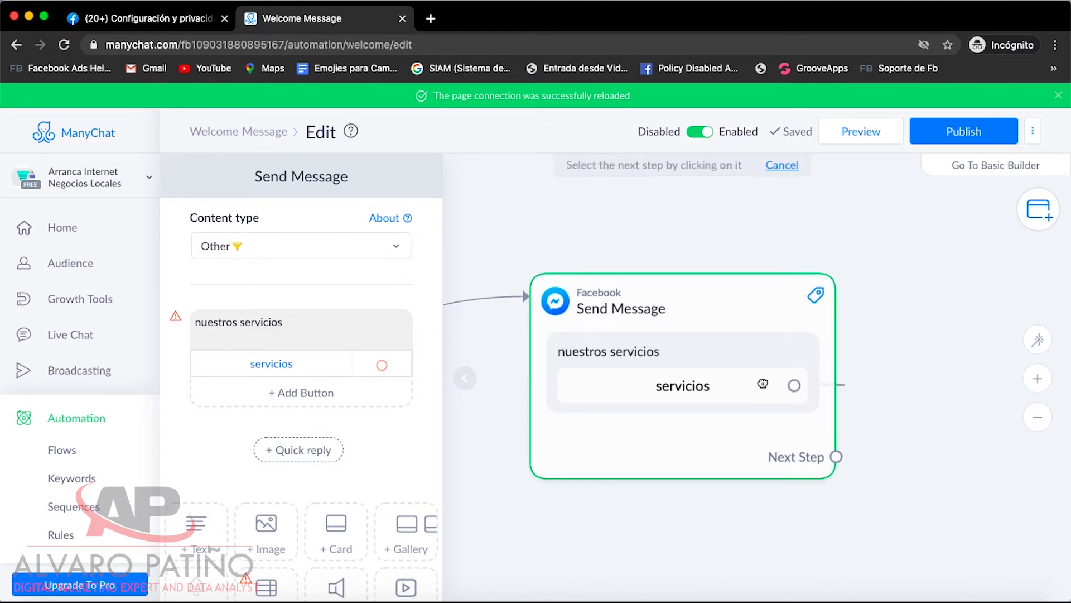
click(250, 361)
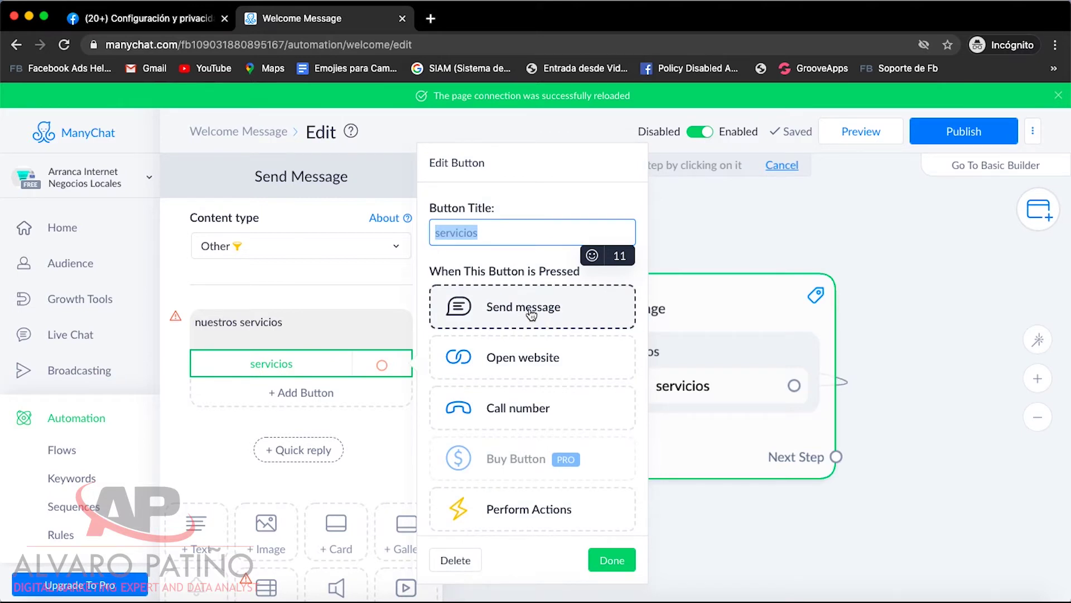
click(479, 234)
key(BackSpace)
text(1)
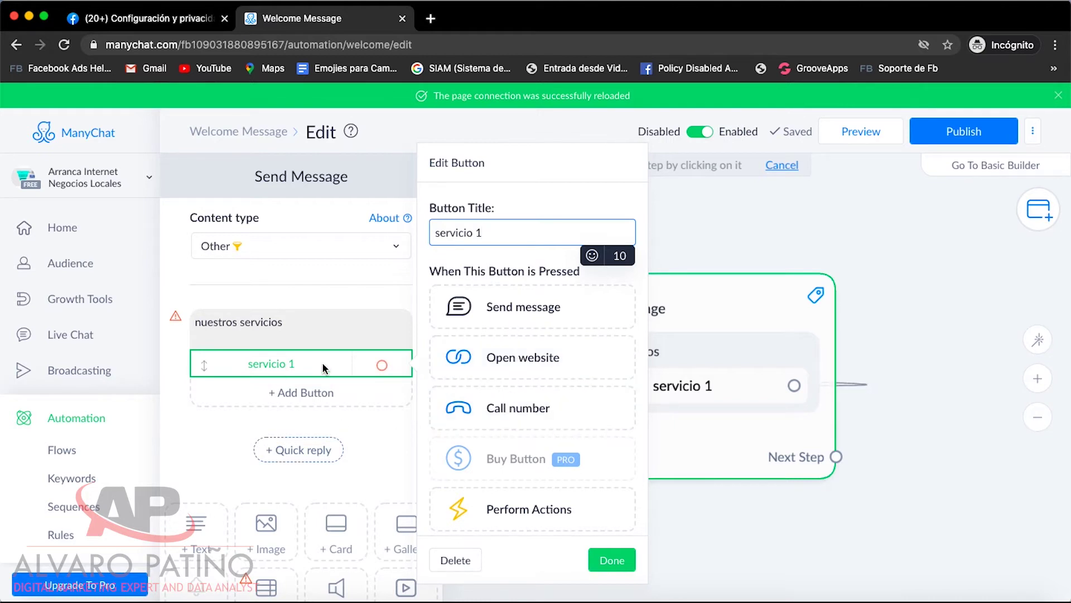
- Add a comma at the end of the "nuestros servicios" message text
click(293, 330)
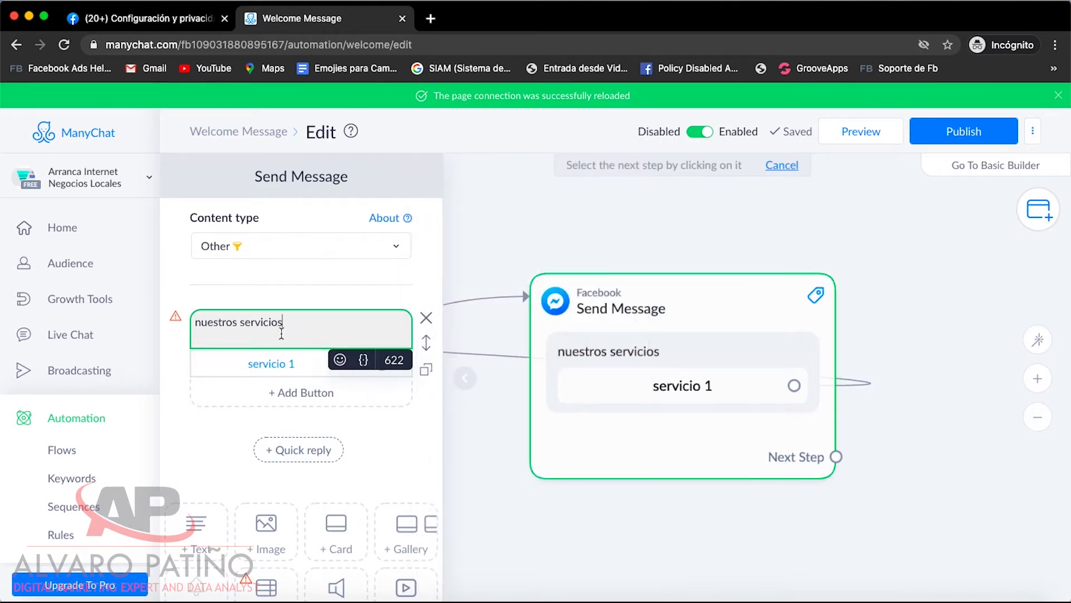
click(284, 360)
text(,)
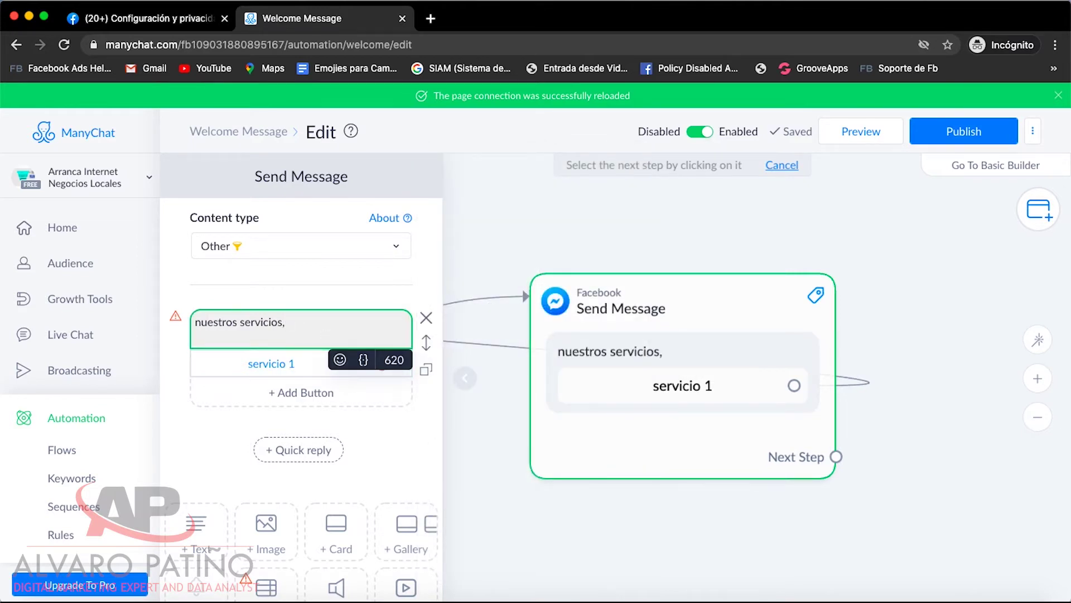
- Make the "servicio 1" button open a website and start entering its website address
click(272, 360)
click(544, 359)
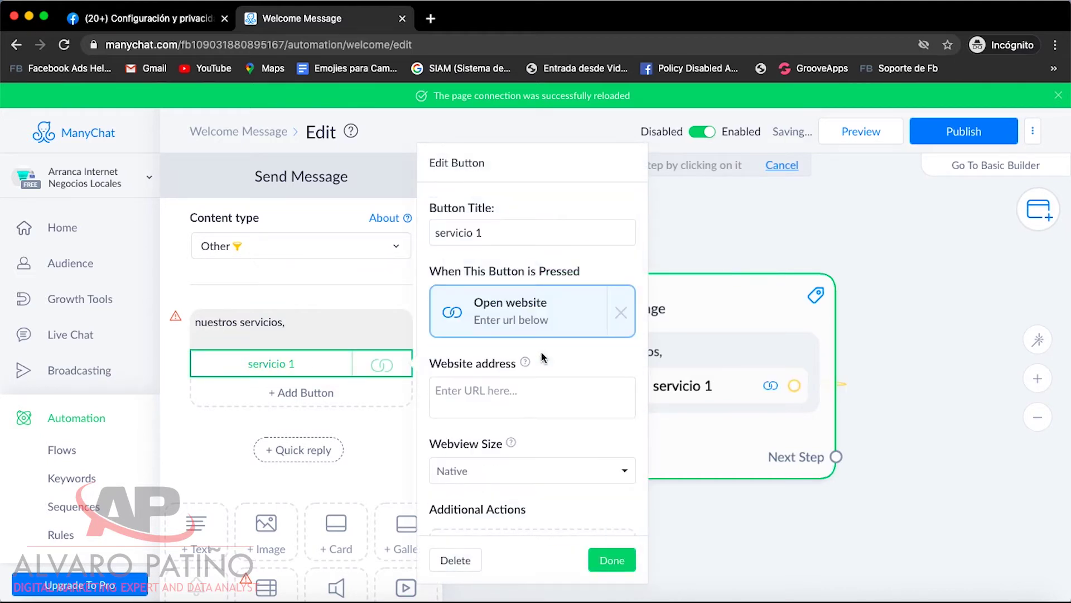
click(494, 396)
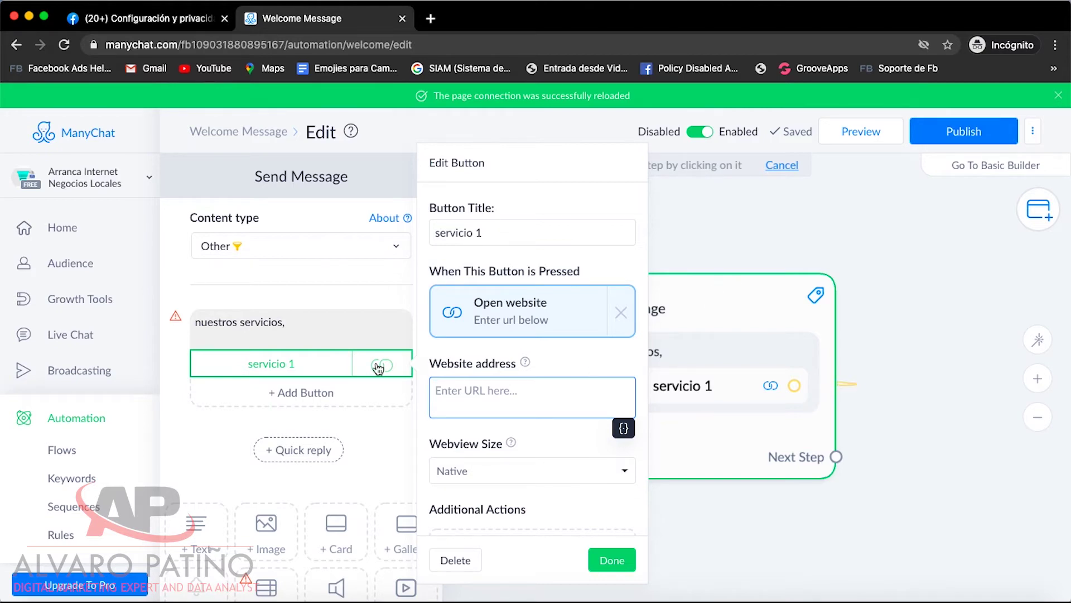
- Delete the "servicio 1" button from the "nuestros servicios," message
click(226, 435)
click(350, 371)
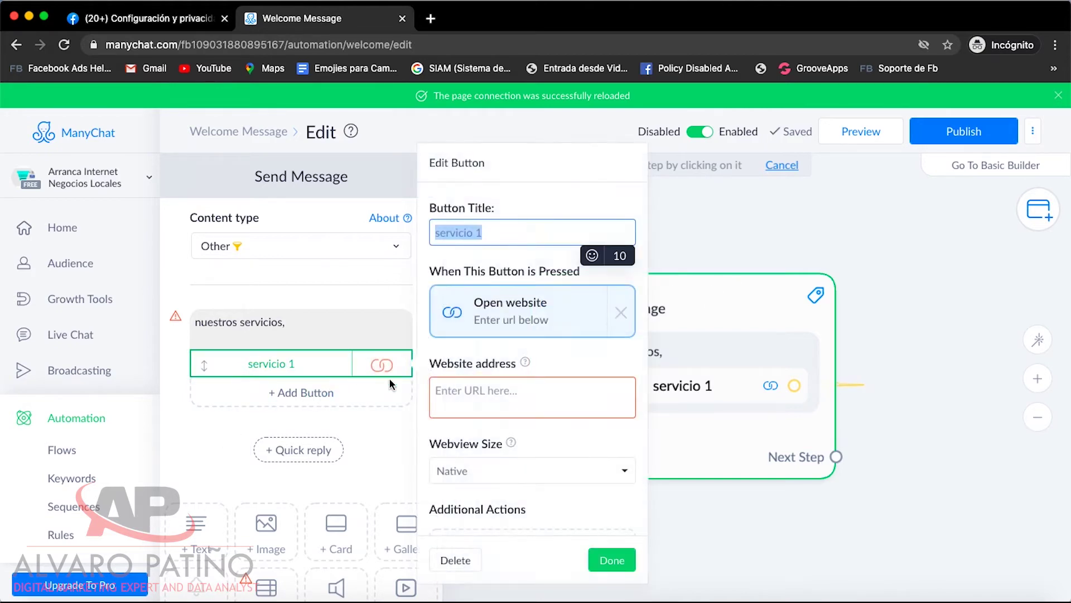
click(455, 560)
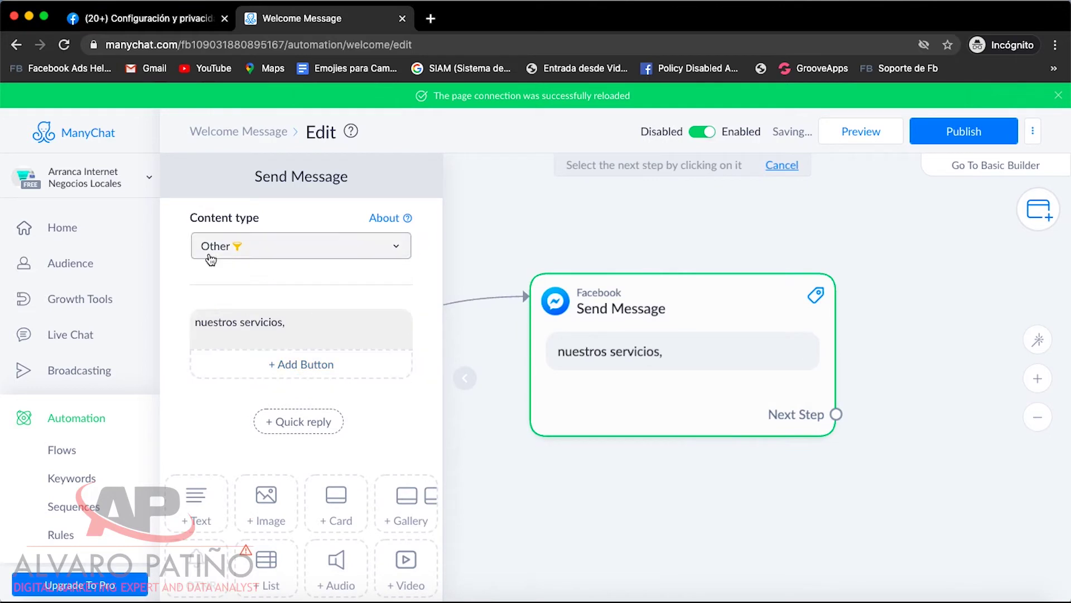
- Add a quick reply titled "productos" to the Welcome Message block
drag(540, 255, 979, 263)
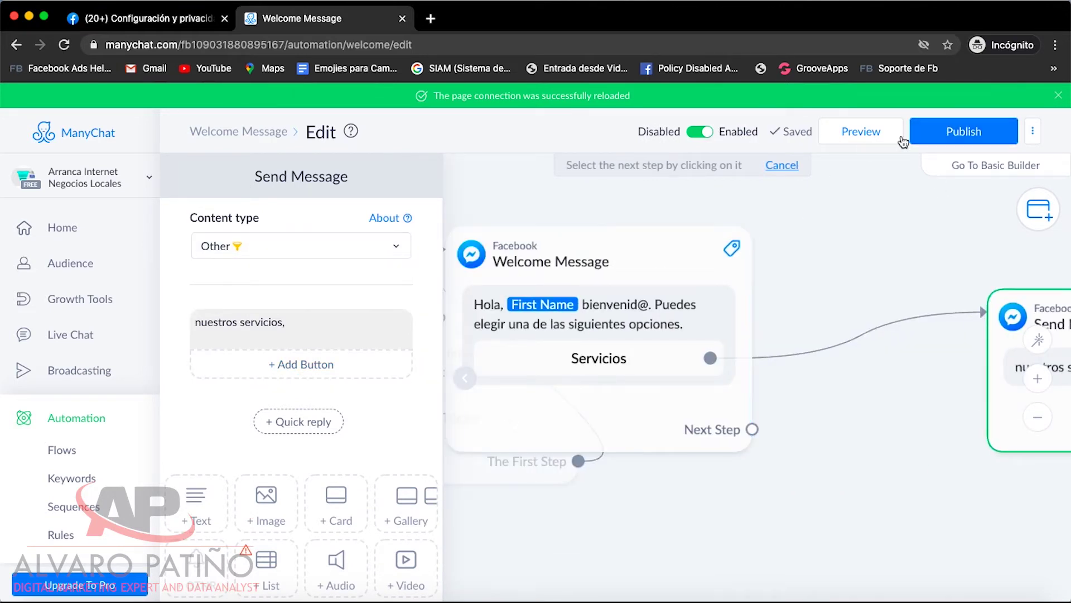
click(521, 323)
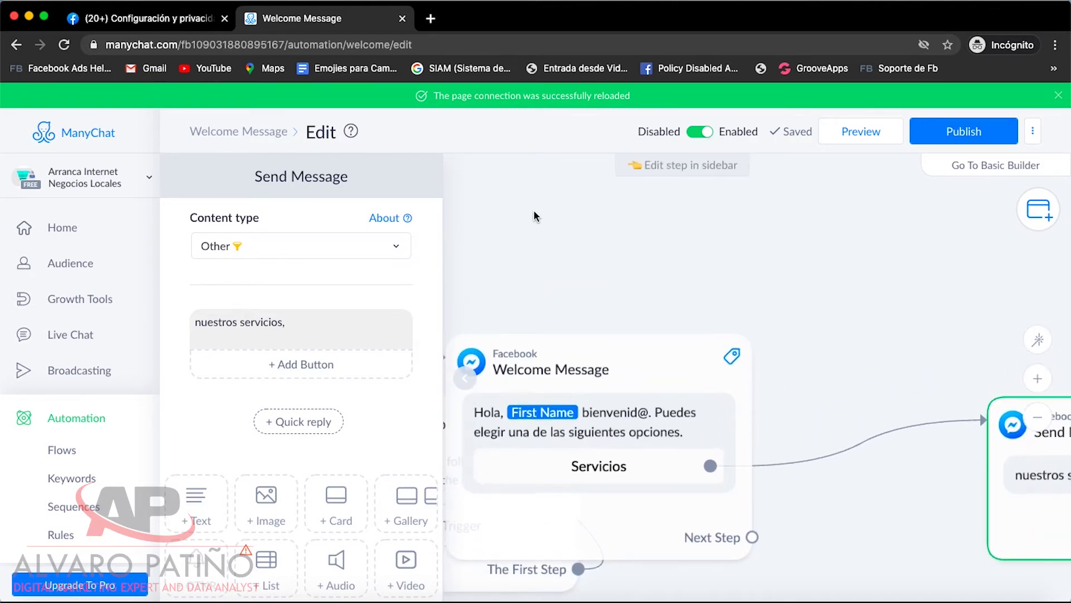
click(634, 409)
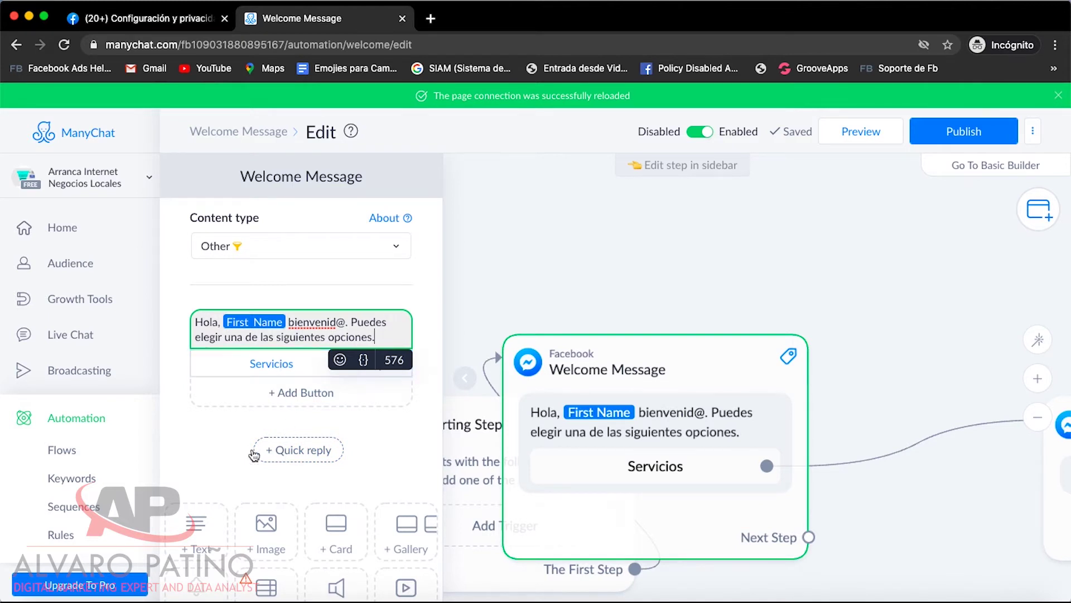
click(290, 451)
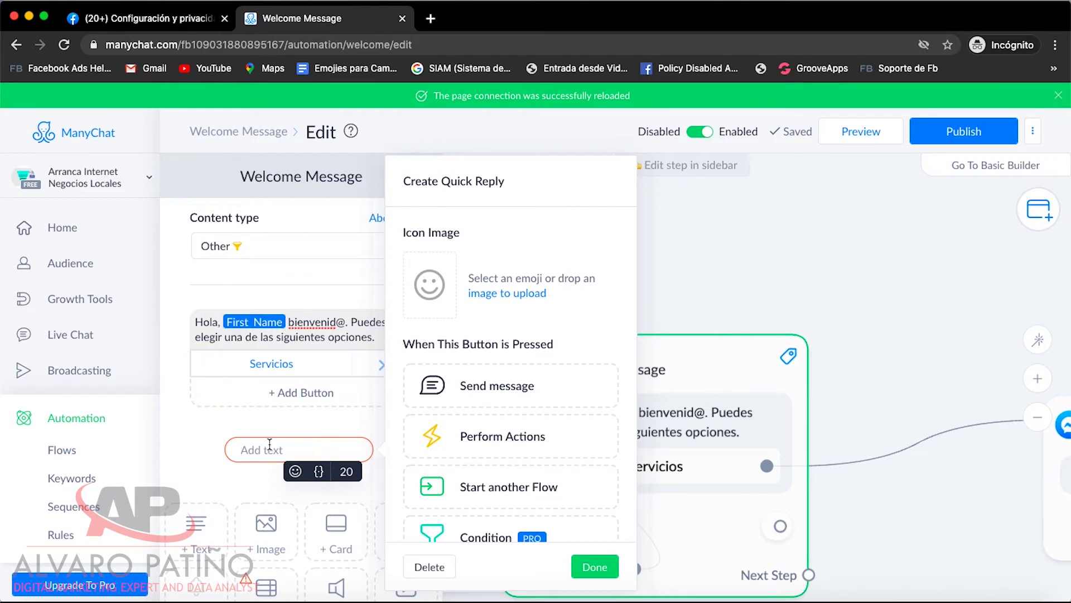
text(productos)
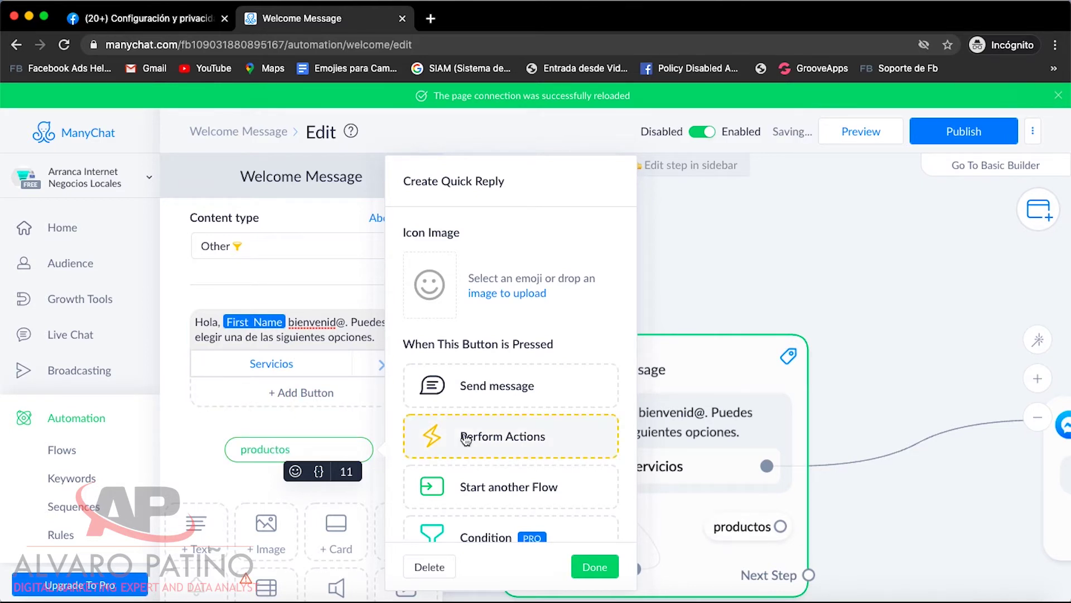
- Make the "productos" quick reply send a new message with the text "mis productos"
click(446, 385)
click(270, 326)
text(mis pro)
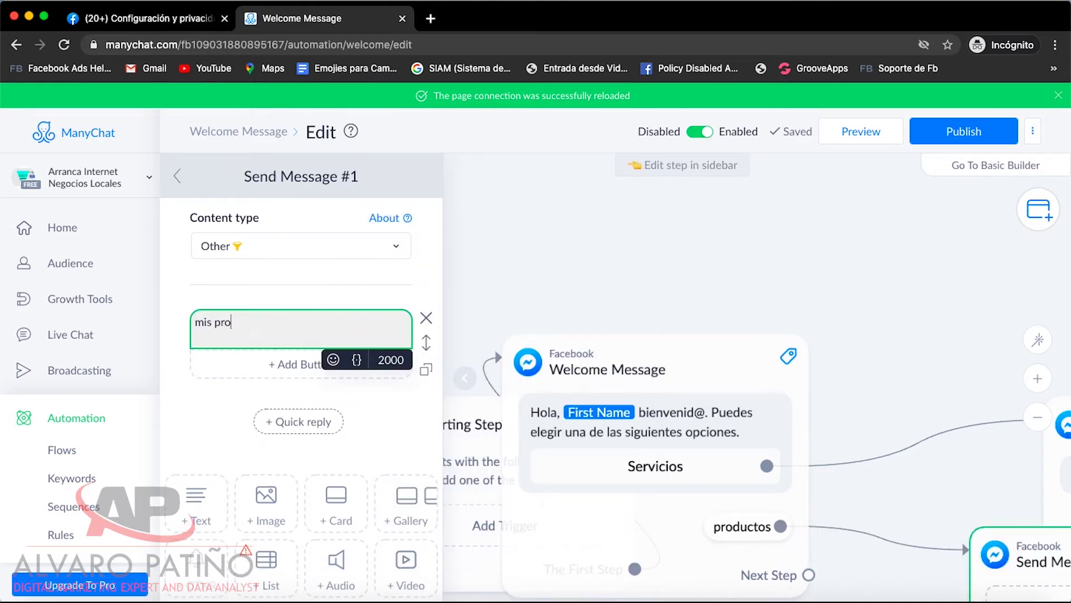
text(ductos)
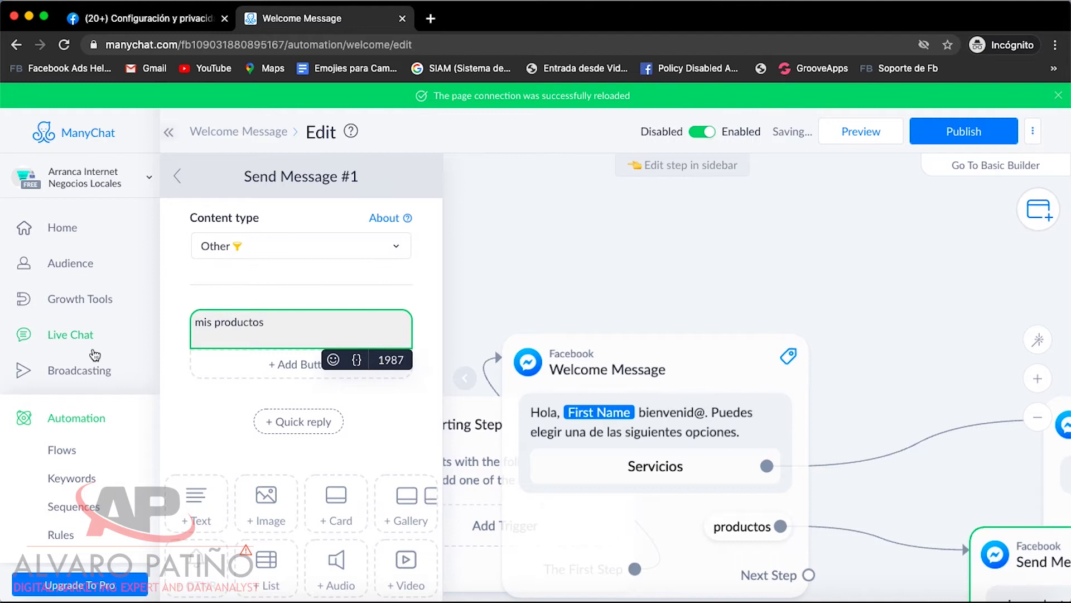
click(184, 335)
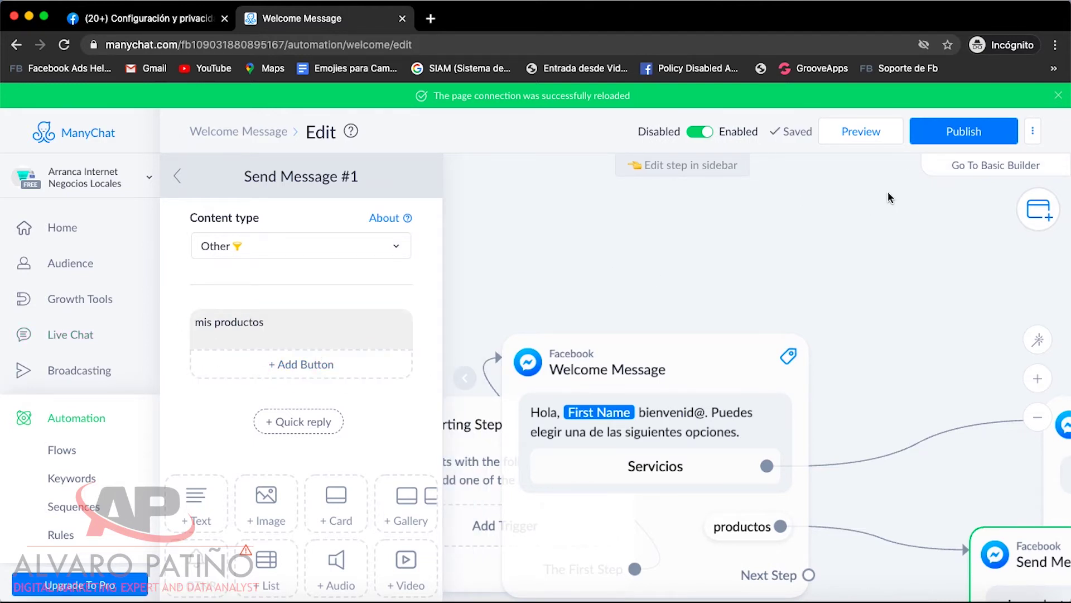
- Publish the Welcome Message flow
click(955, 132)
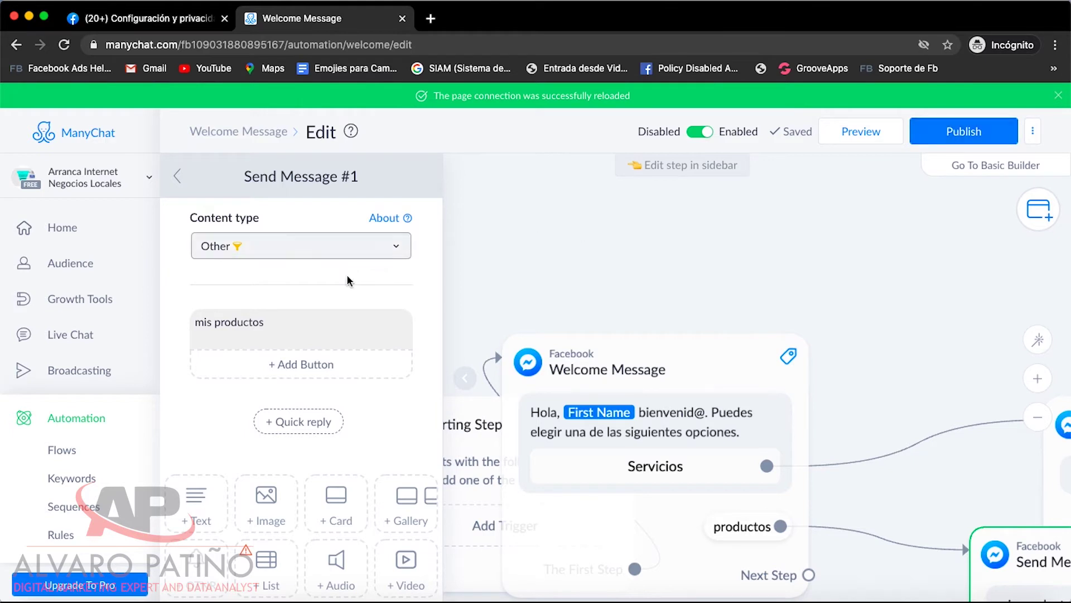
click(272, 314)
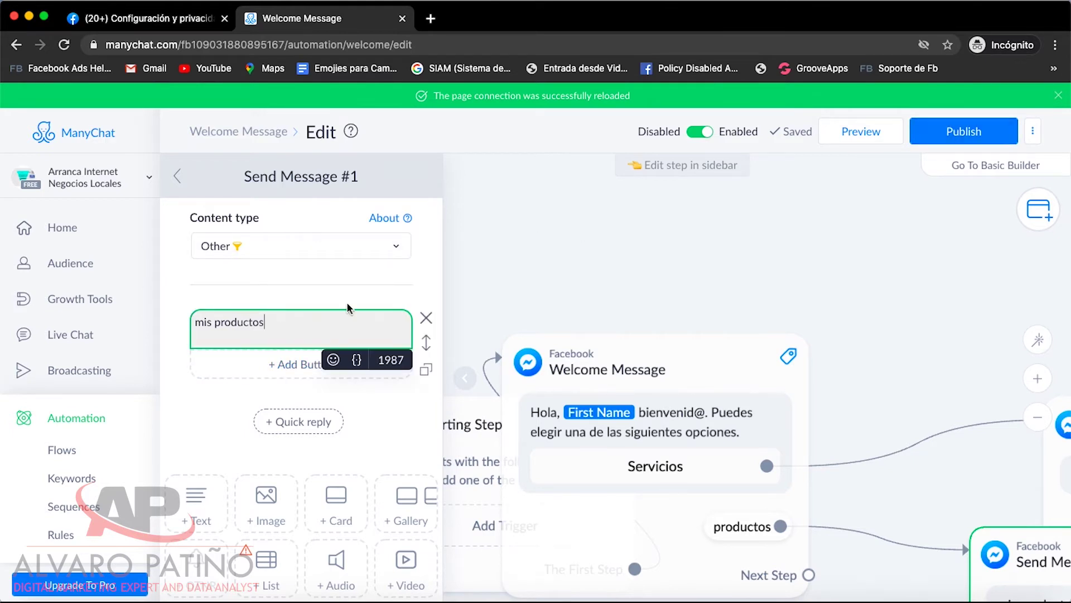
click(946, 131)
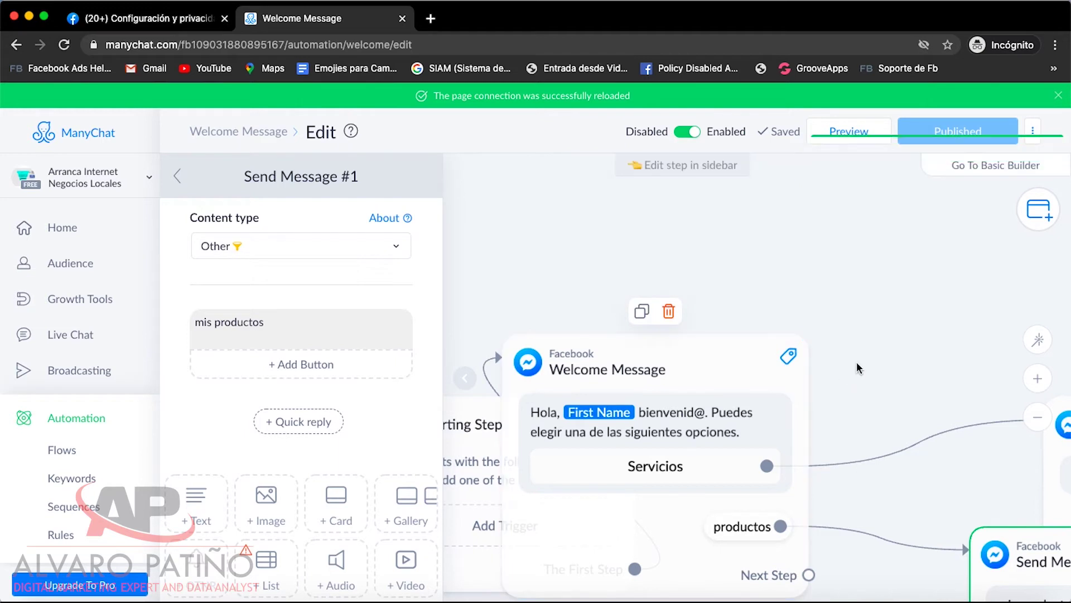
click(692, 441)
click(664, 316)
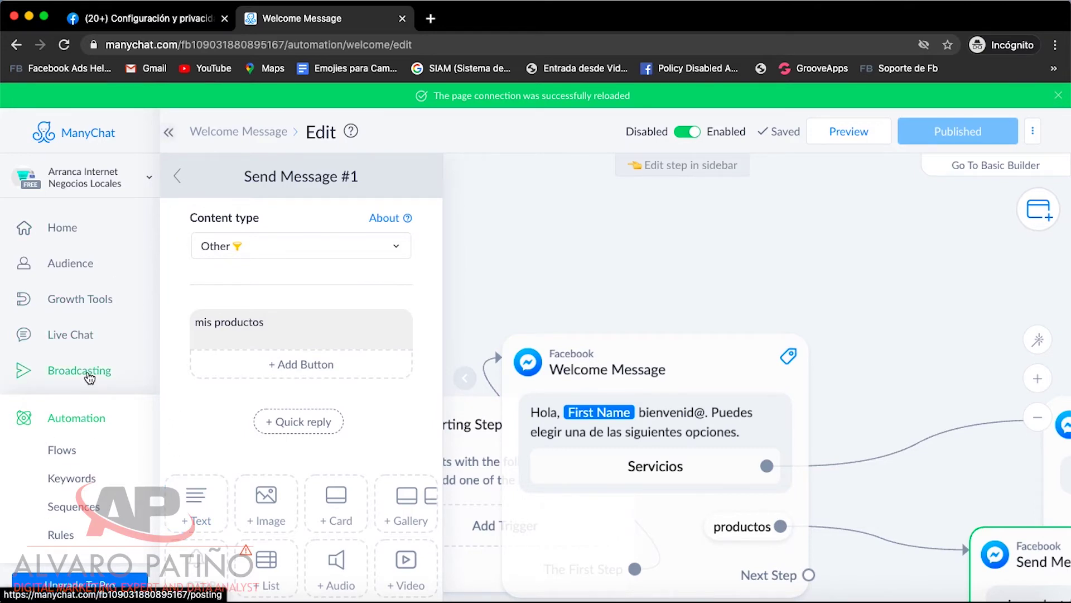
- Look briefly at the Broadcasts page, and open the Default Reply from the Messenger settings
click(89, 377)
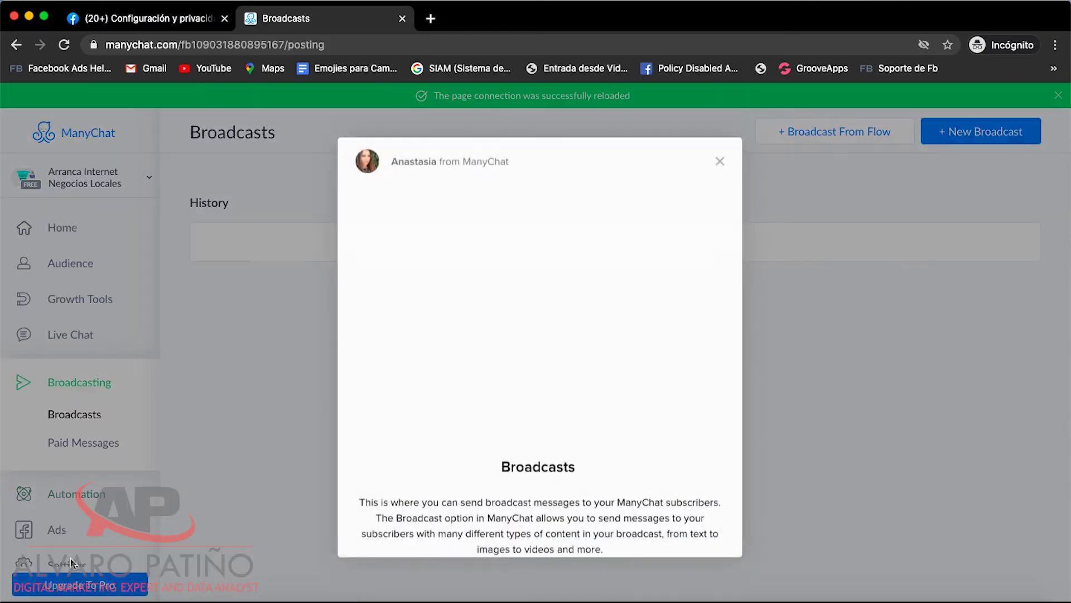
click(720, 162)
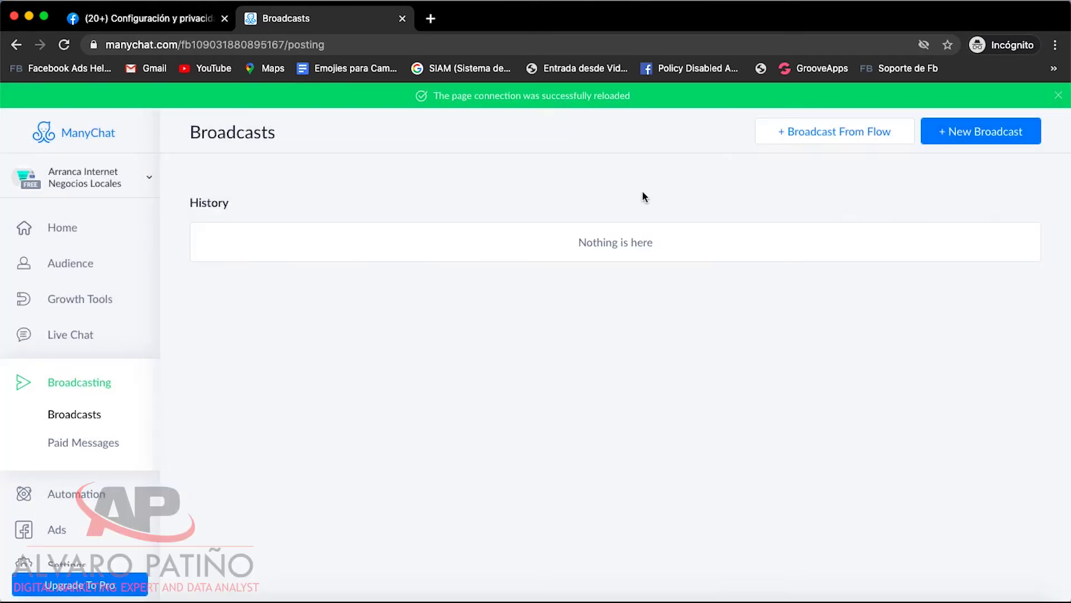
click(48, 565)
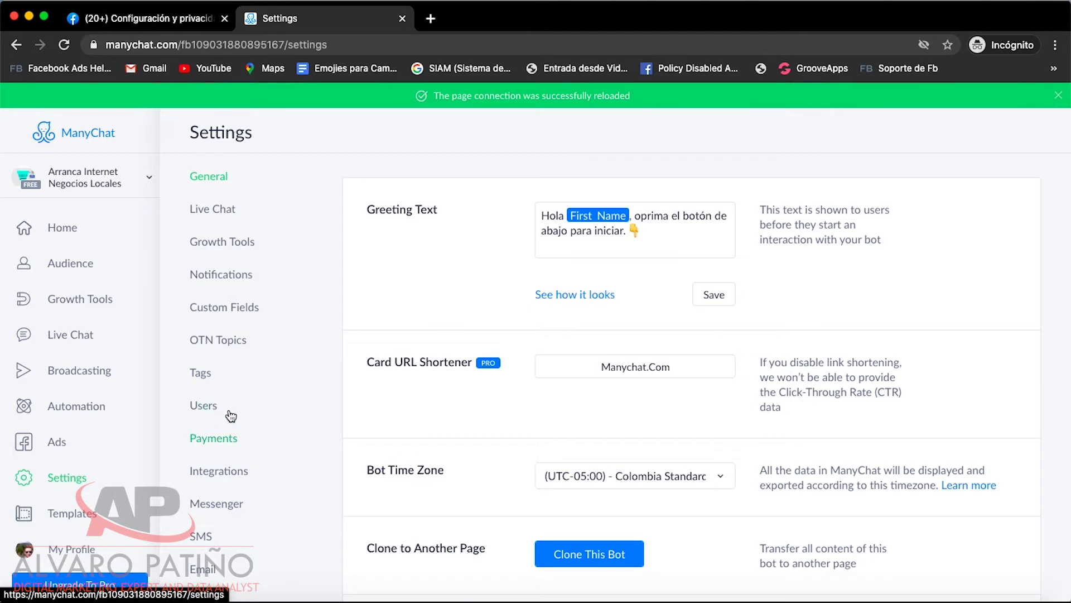
click(229, 506)
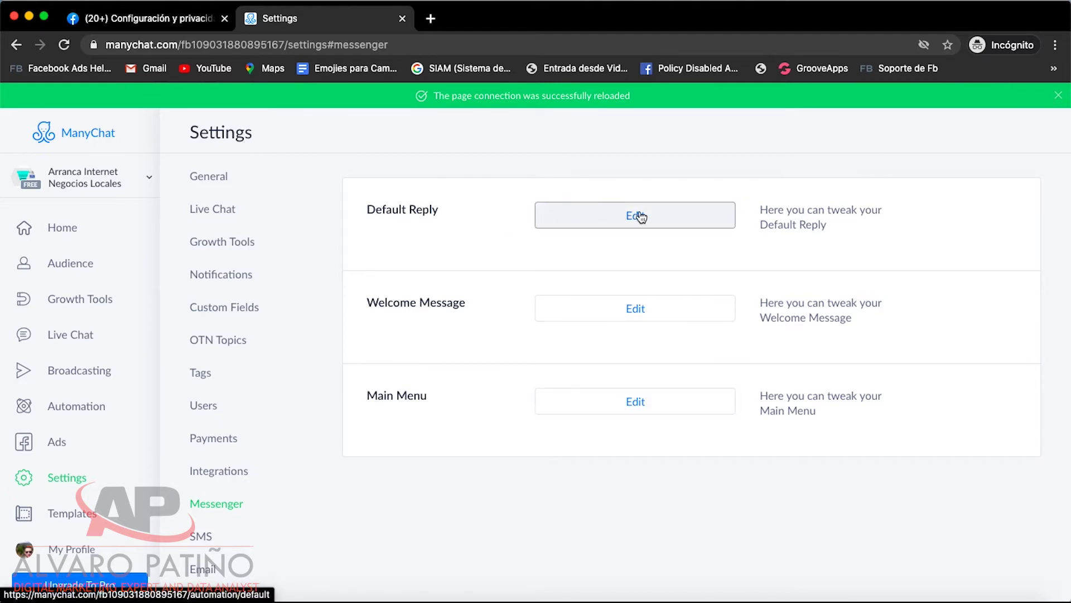
click(607, 219)
click(719, 379)
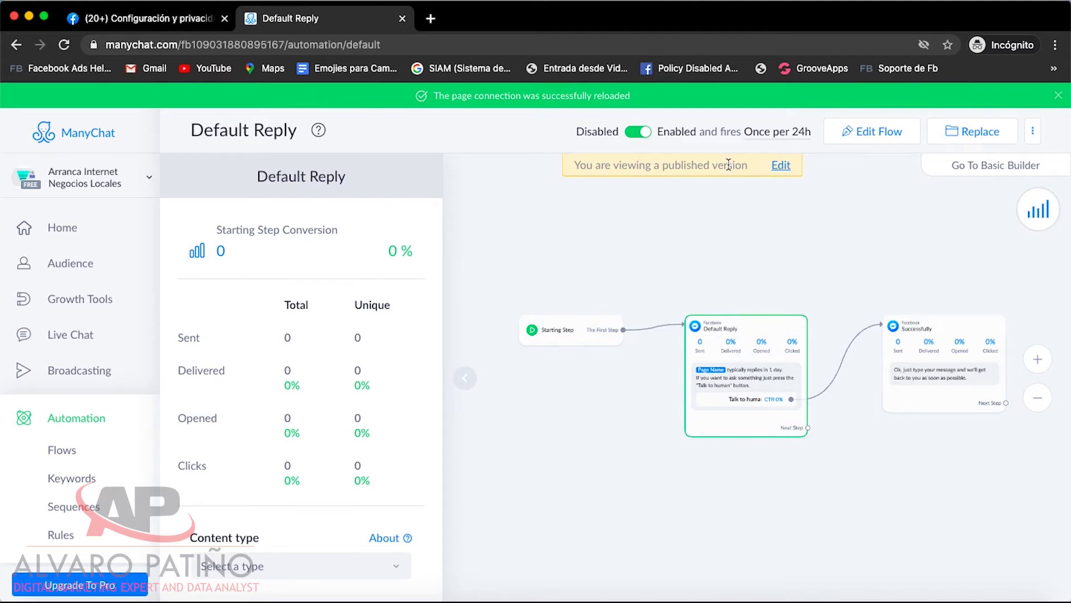
- Turn the Default Reply off and back on, and open its message in the flow editor before returning to the published version
click(637, 133)
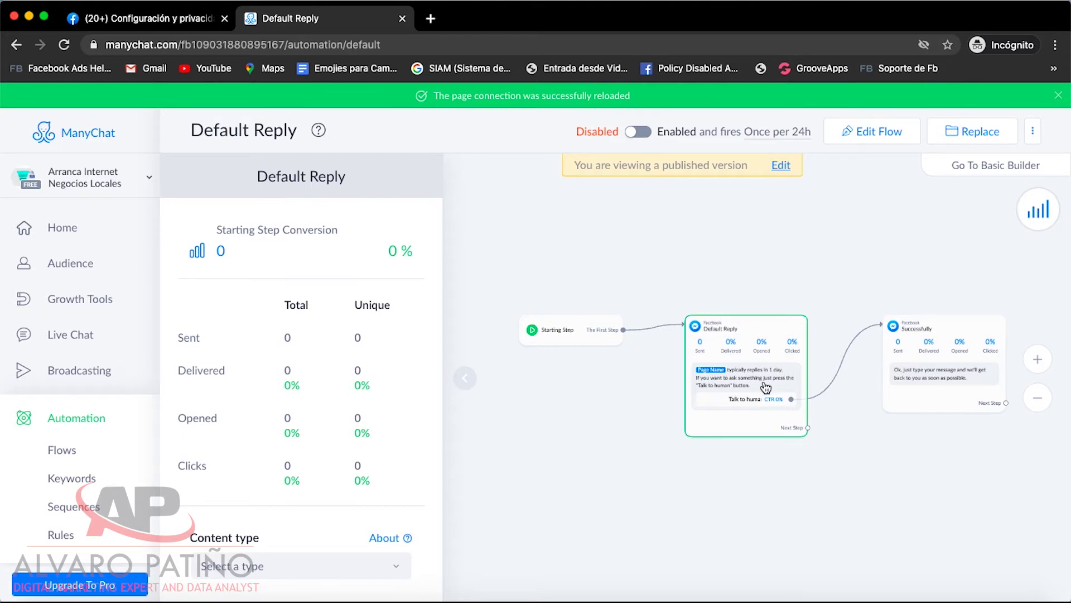
click(638, 132)
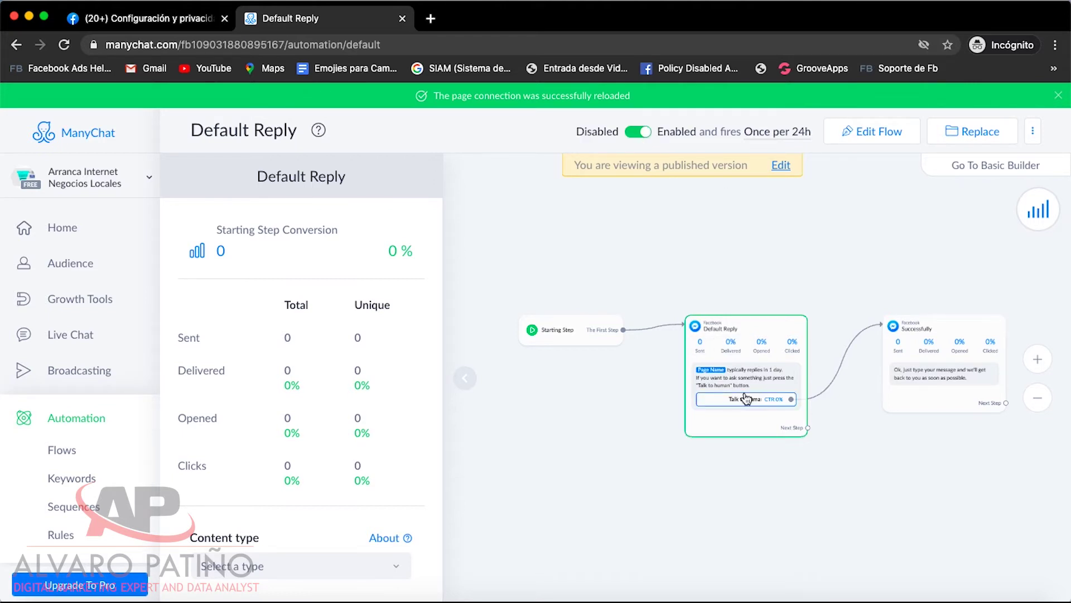
mouse_move(744, 395)
click(915, 136)
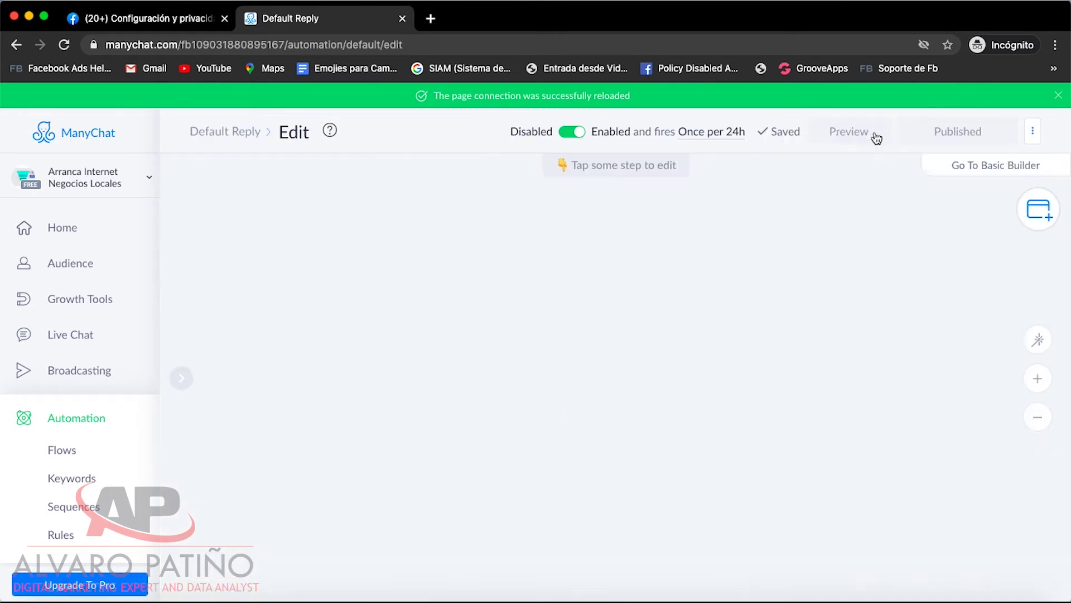
click(579, 361)
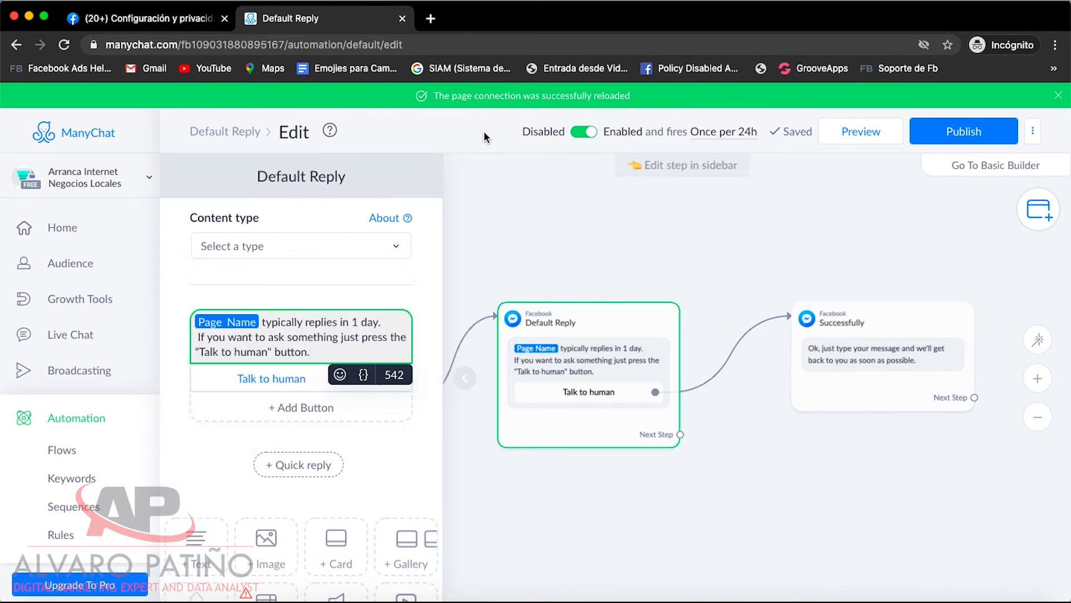
click(211, 133)
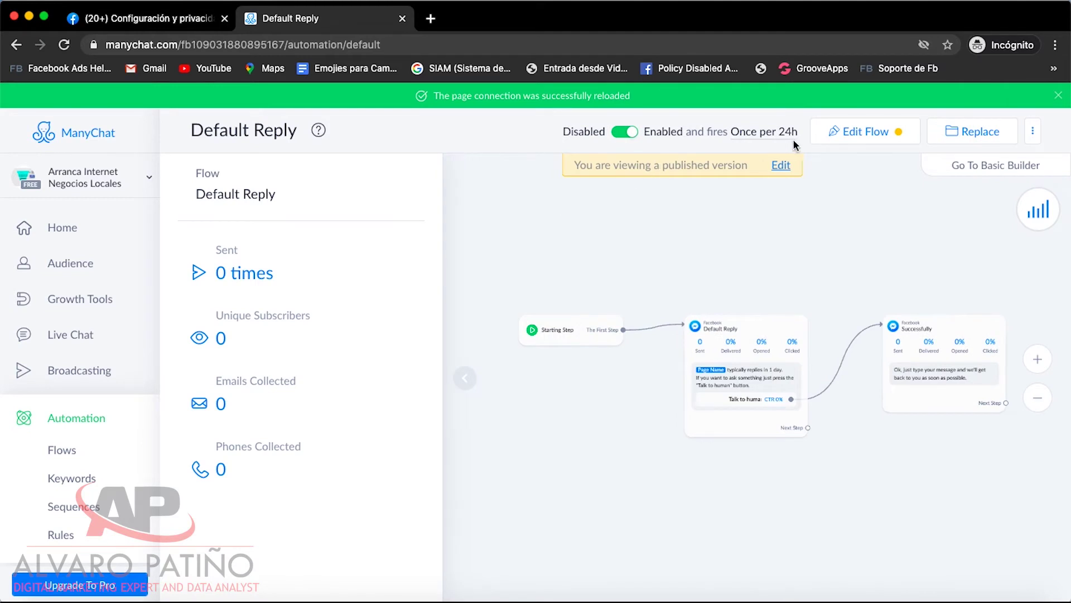
- Replace the text after Page Name with "veo que escribiste algo que no esta en el menu, haz clic en el siguiente botón para hablar con un humano."
click(849, 134)
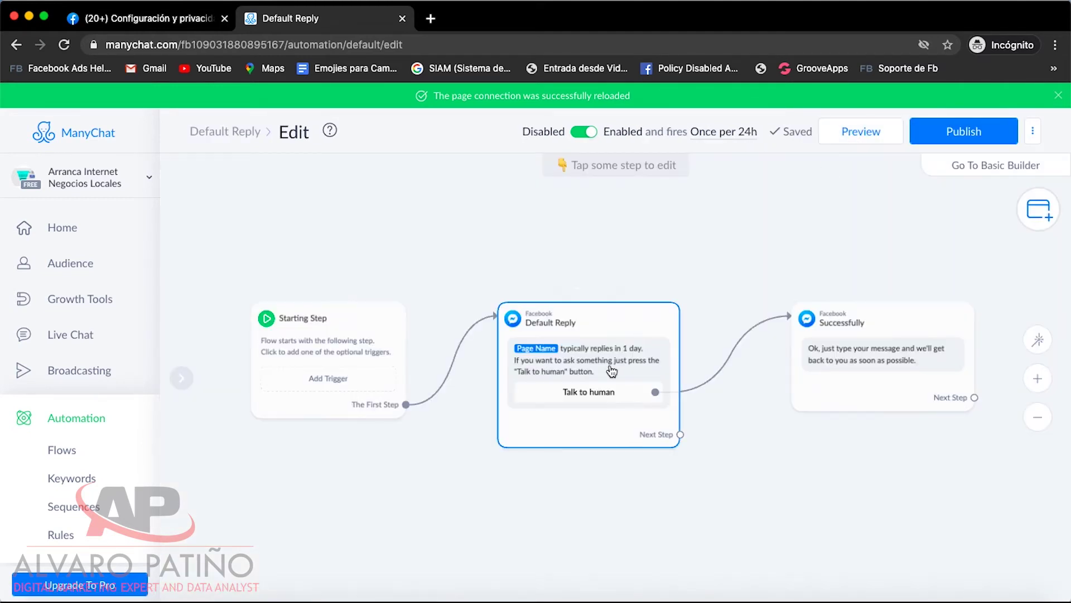
click(590, 368)
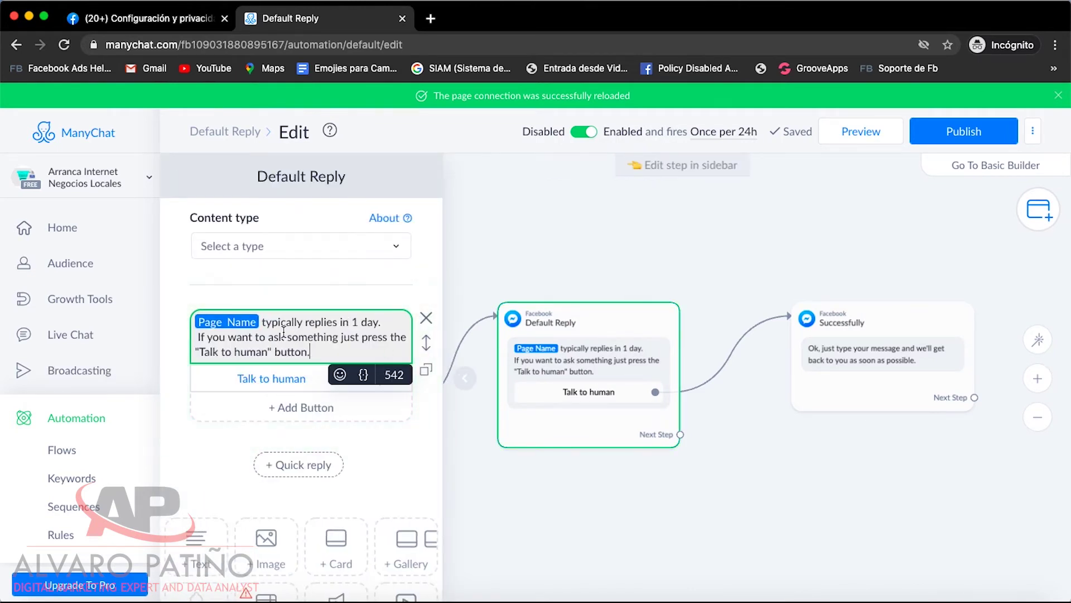
drag(262, 322, 311, 352)
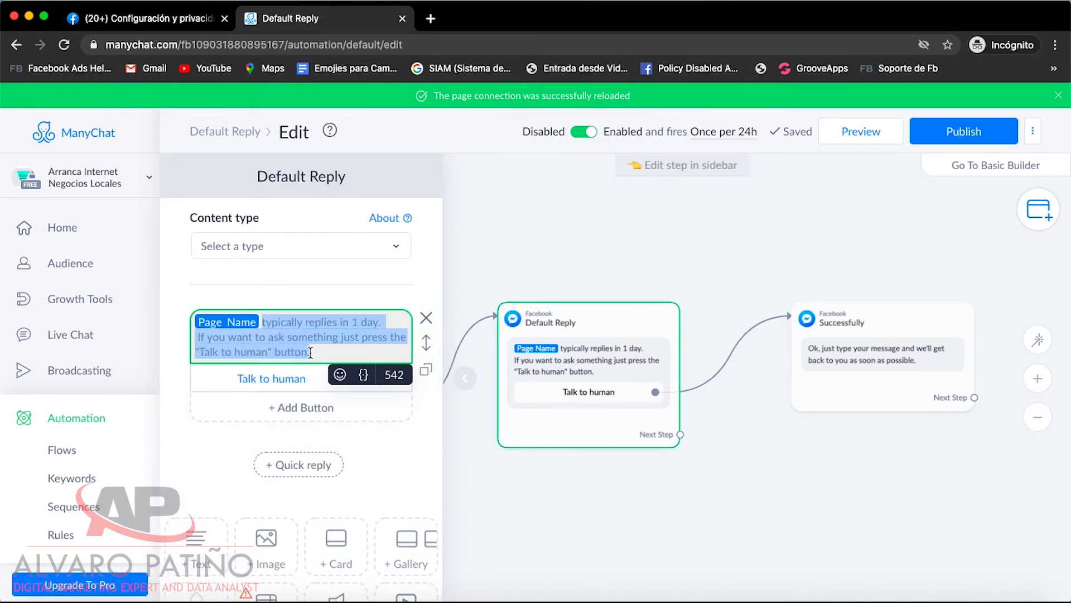
key(BackSpace)
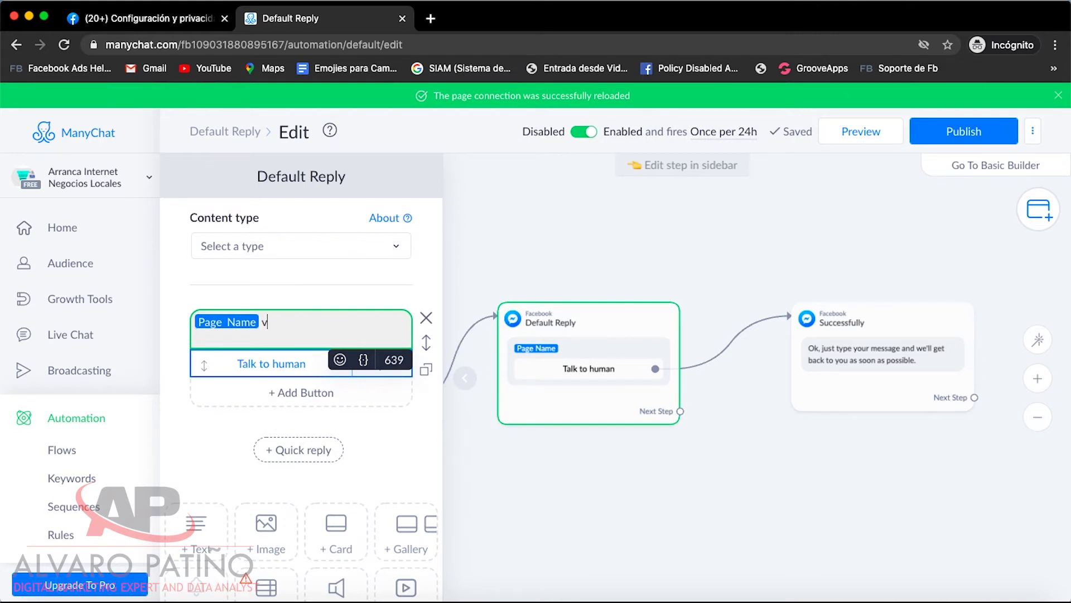
text(veo que escribiste algo que no e)
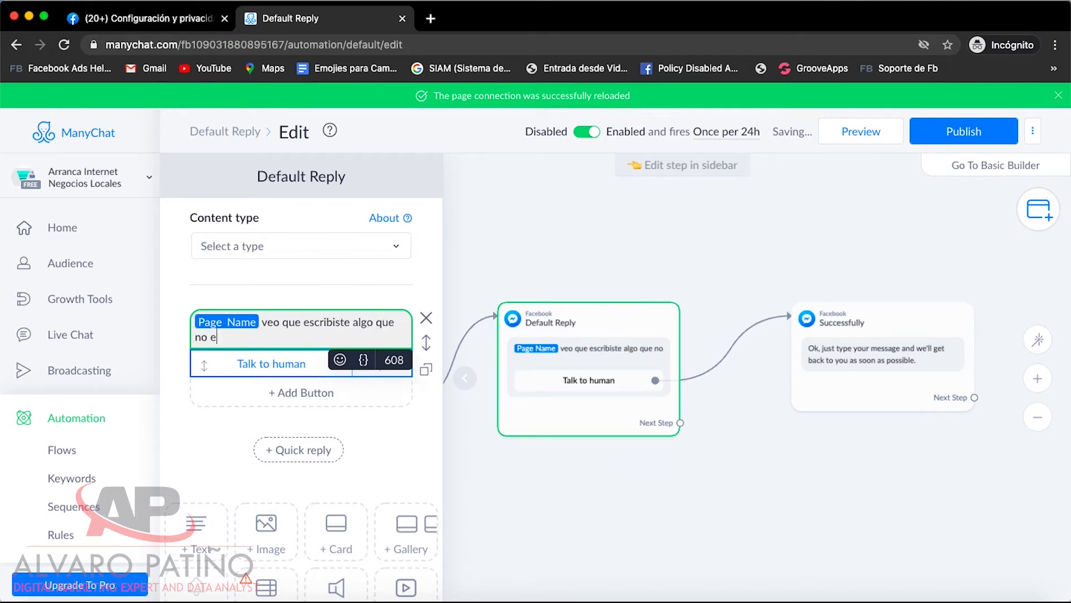
text(sta en el menu, )
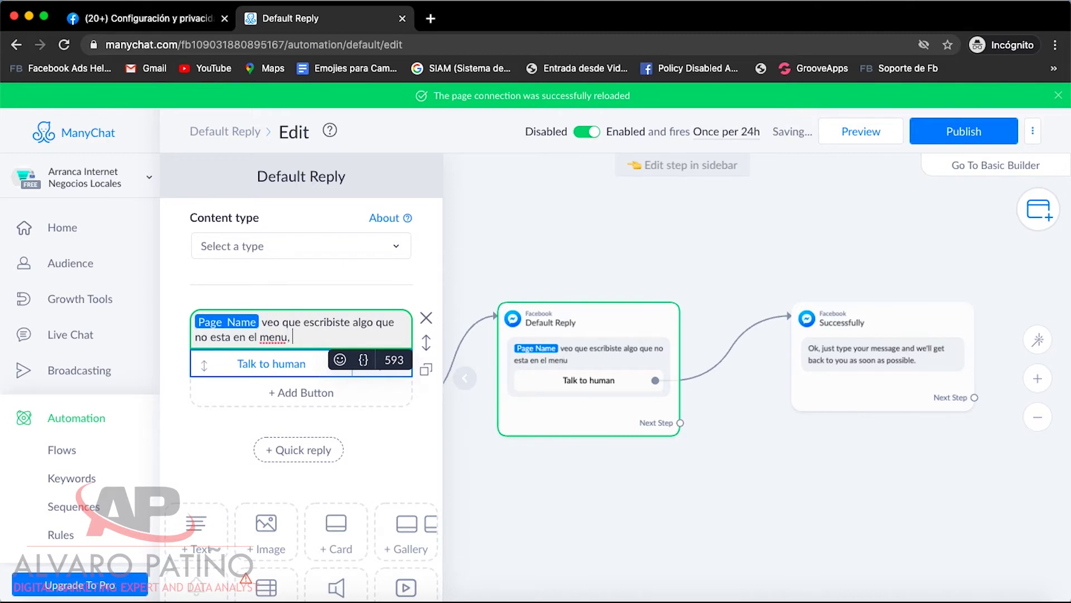
text(haz clic en el siguiene)
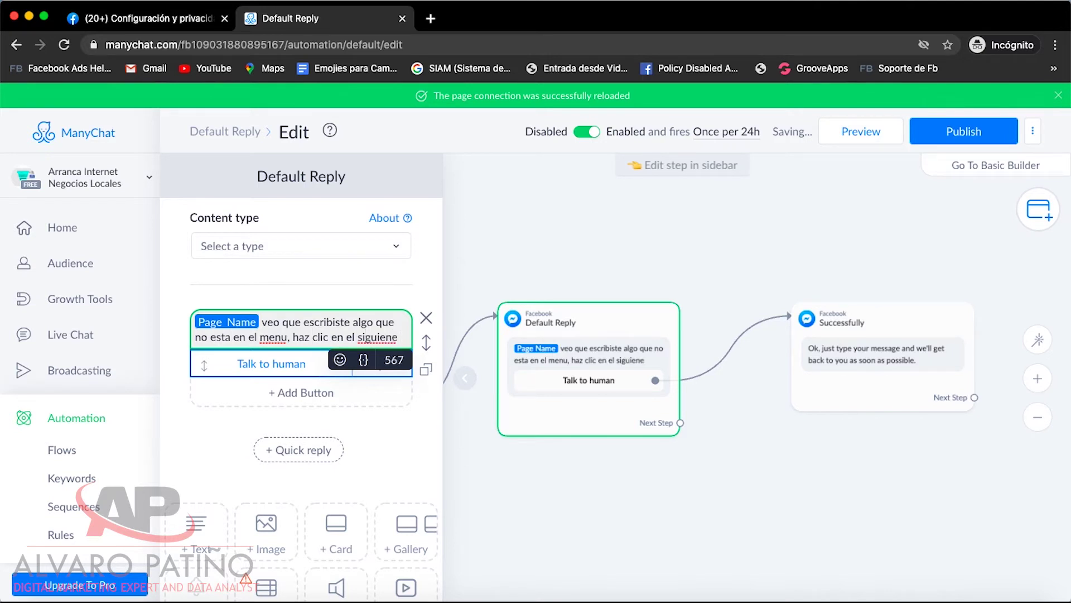
key(BackSpace)
text(te botón para)
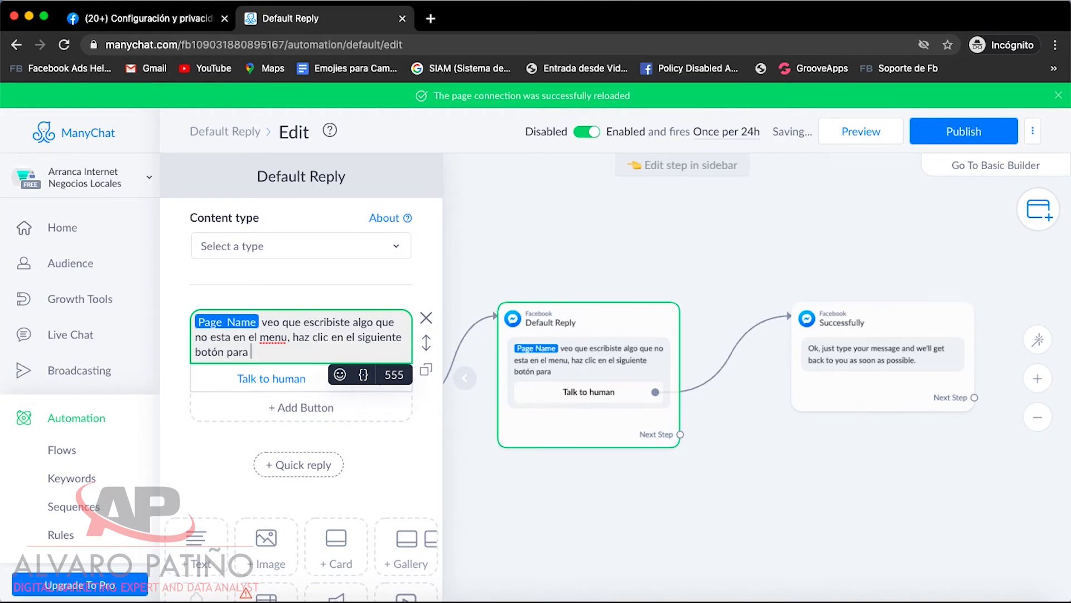
text( hablar coj )
text(un human)
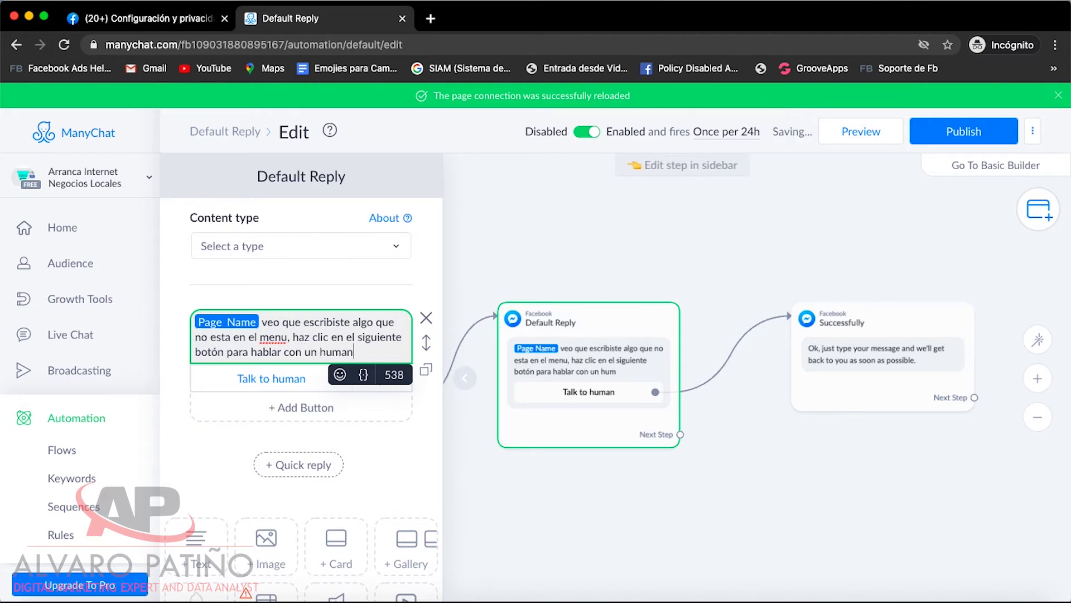
text(o.)
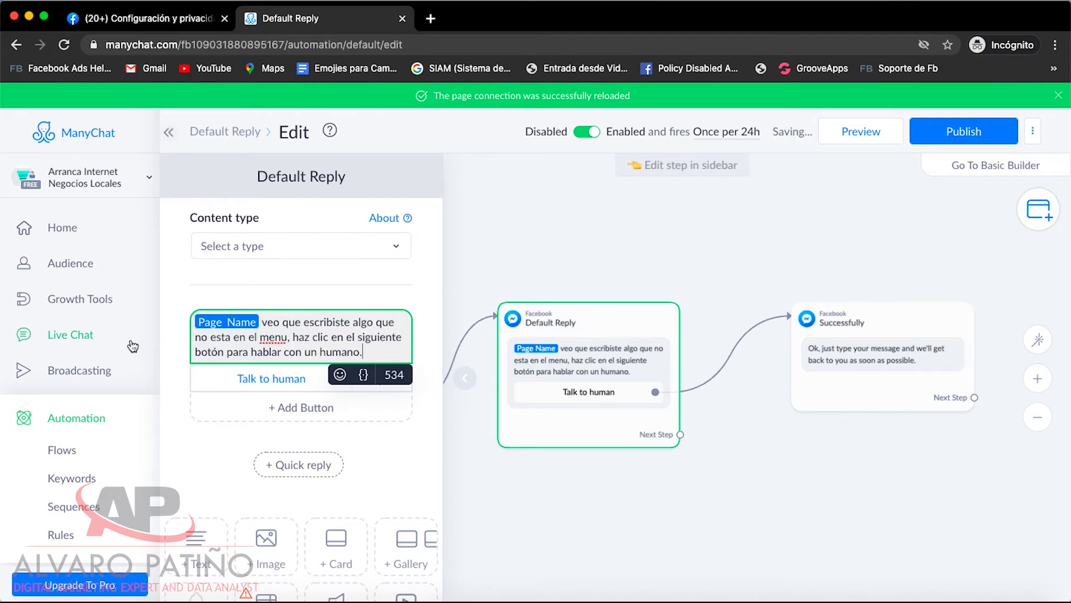
- Rename the "Talk to human" button of the Default Reply message as "Agente"
click(271, 377)
key(BackSpace)
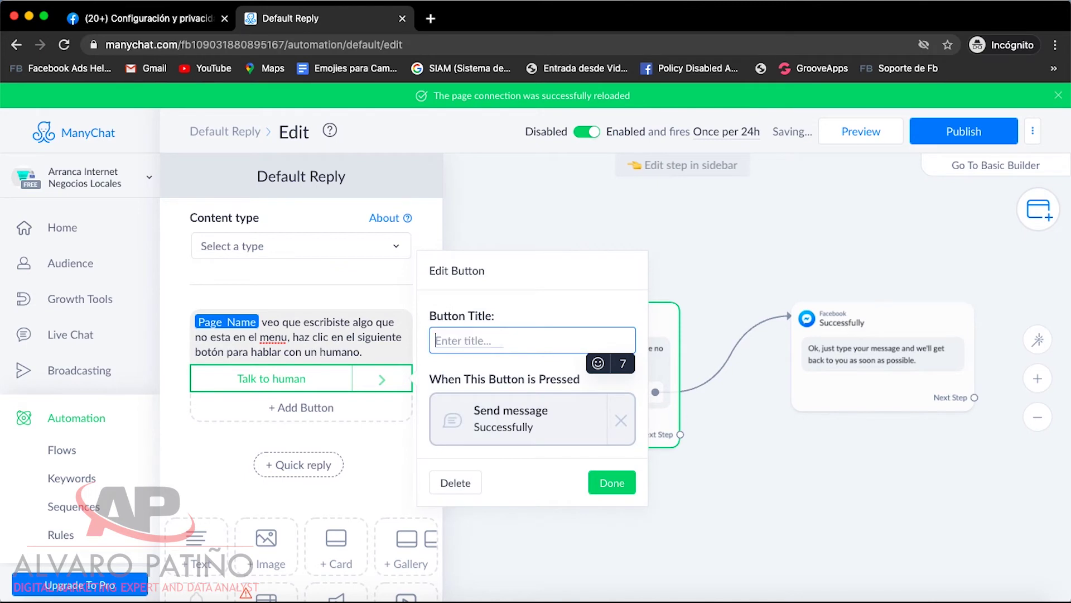
text(Agente)
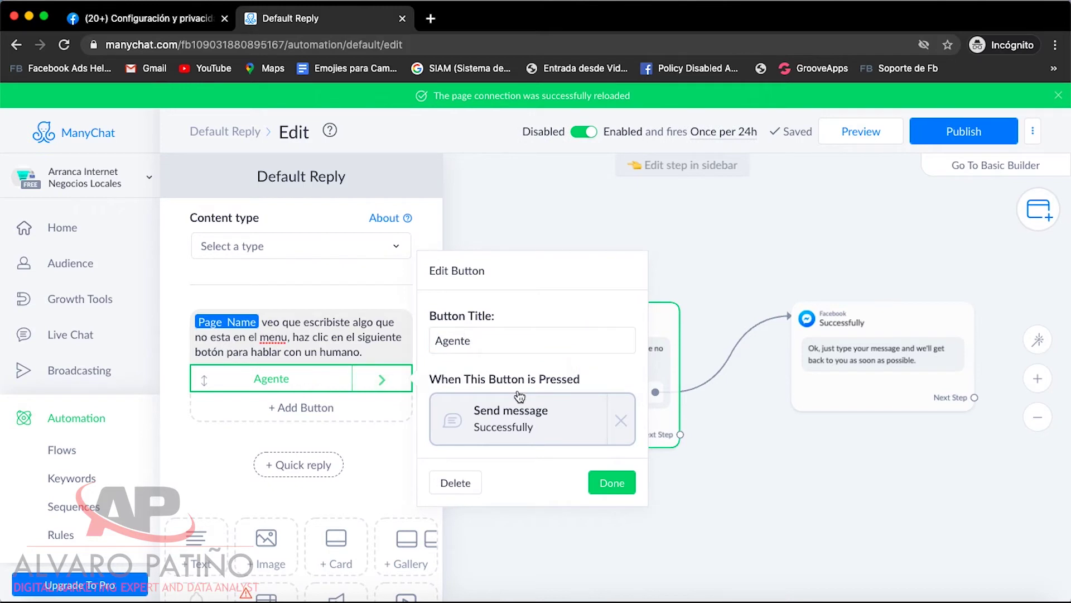
- Replace the text of the Successfully message with "En un momento te atenderemos"
click(866, 352)
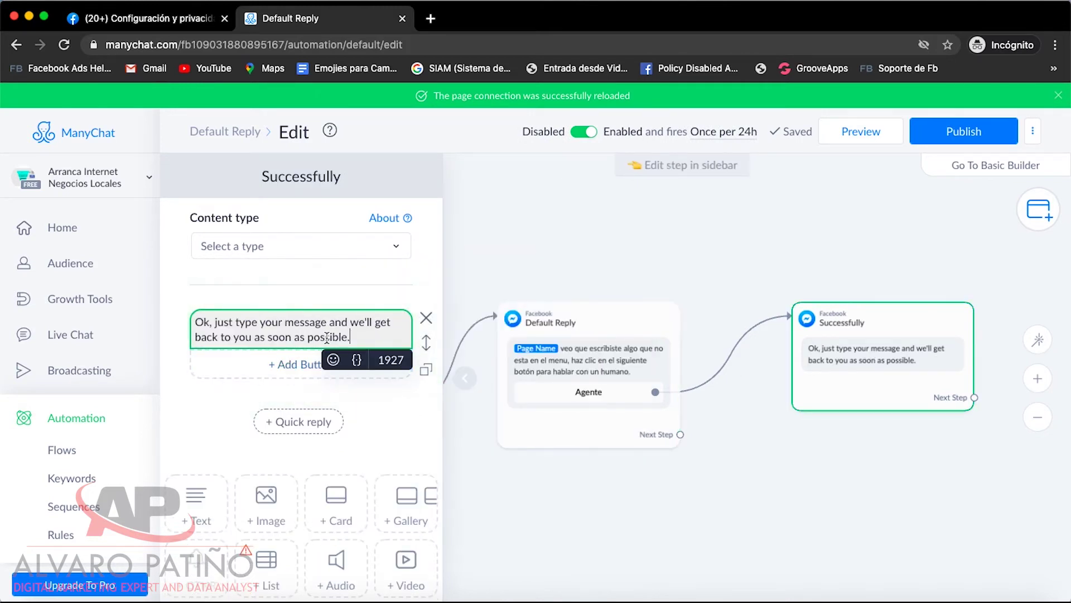
drag(357, 337, 166, 321)
key(BackSpace)
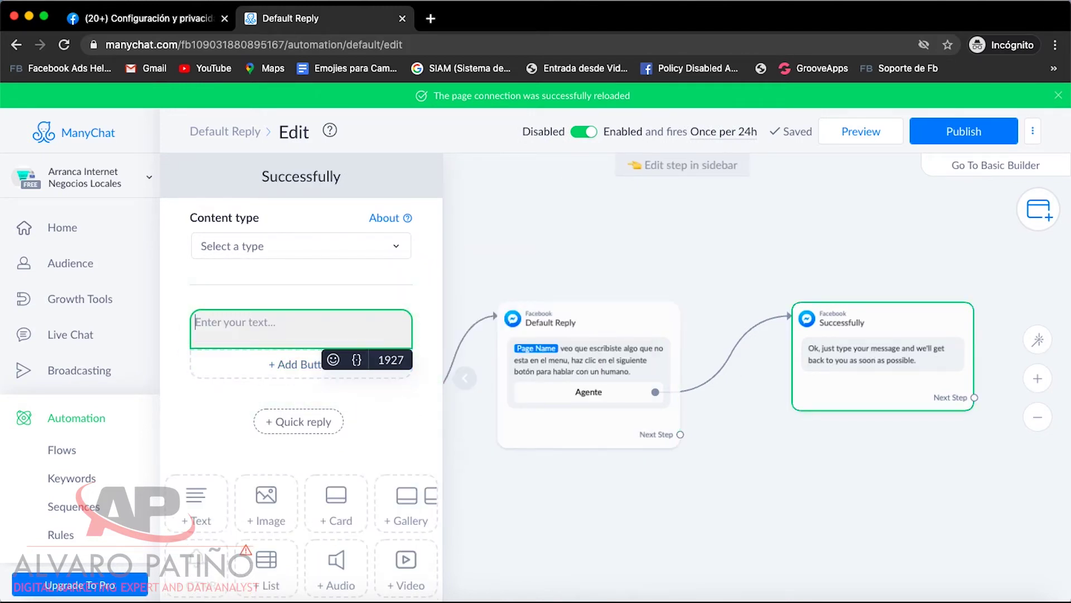
text(en un momento te atenderemos)
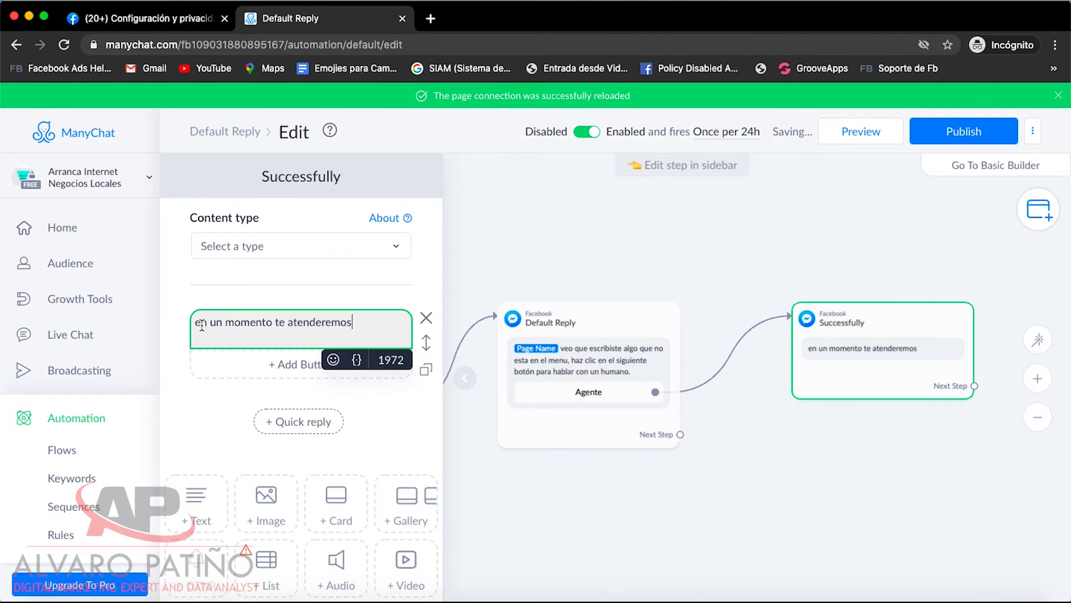
click(201, 323)
key(BackSpace)
text(E)
- Try replacing the Agente button's send-message action with Open website, leaving the website address empty
click(581, 350)
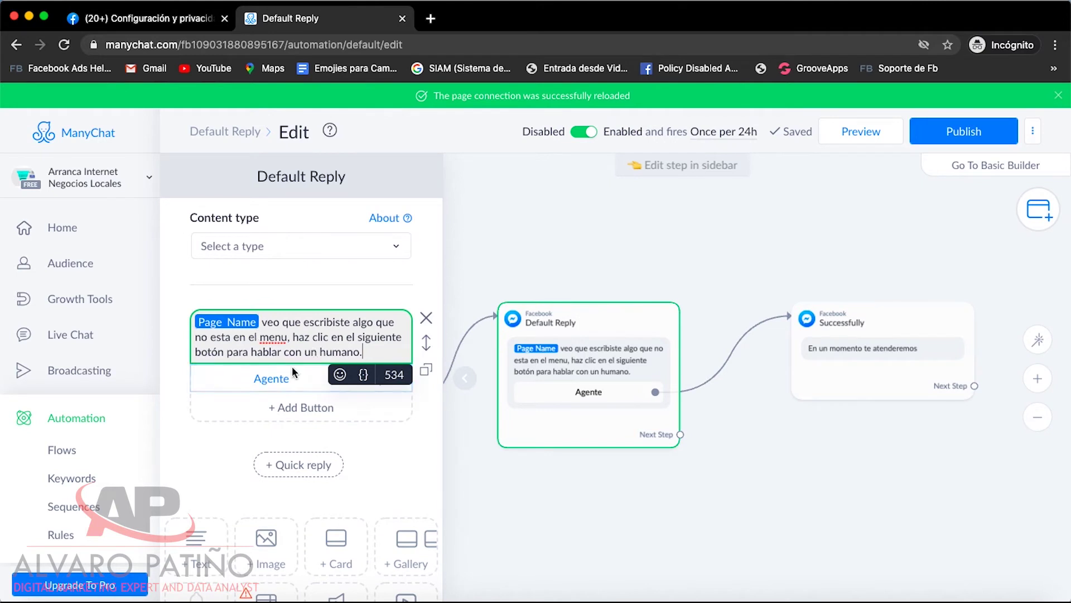
click(272, 380)
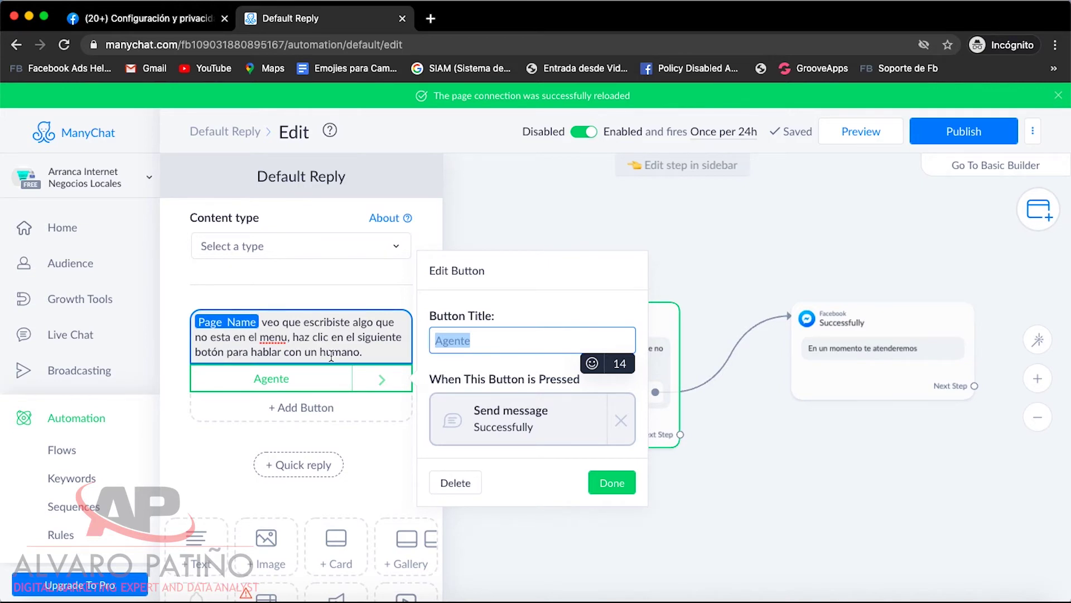
click(320, 369)
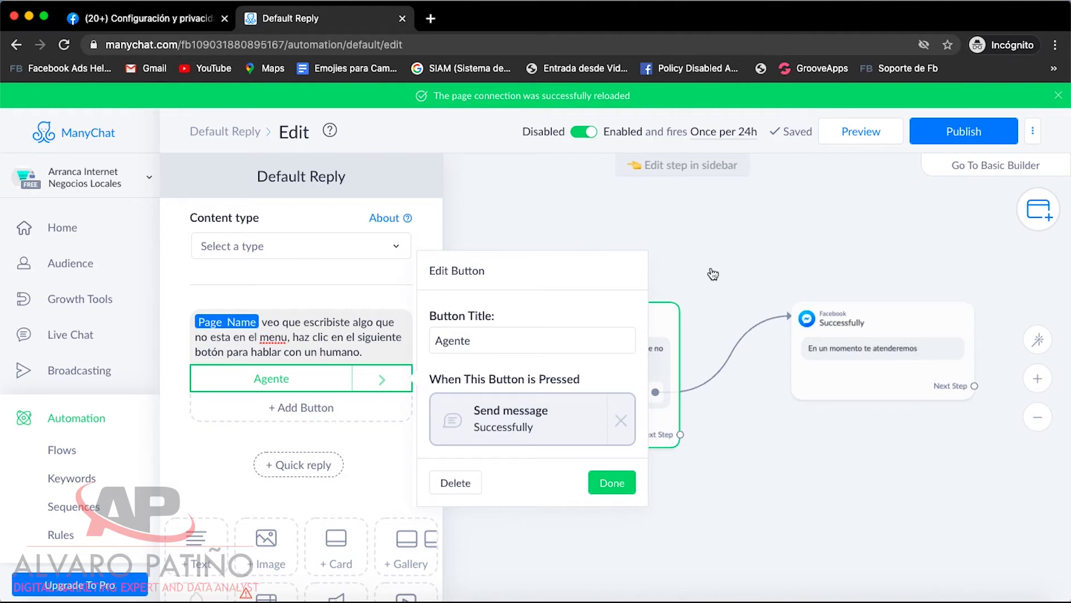
click(620, 420)
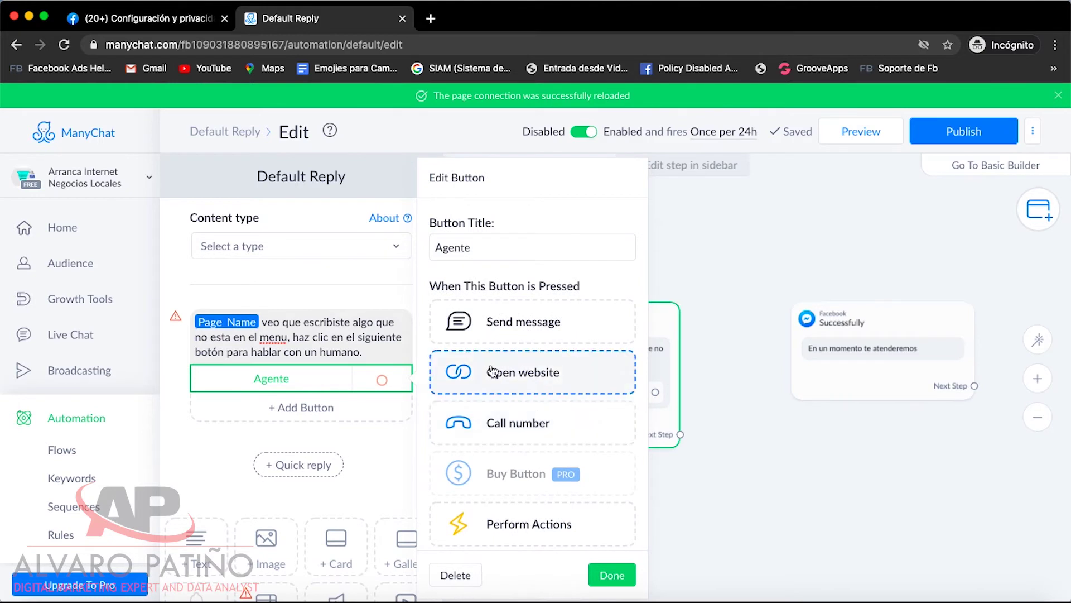
click(527, 377)
click(472, 403)
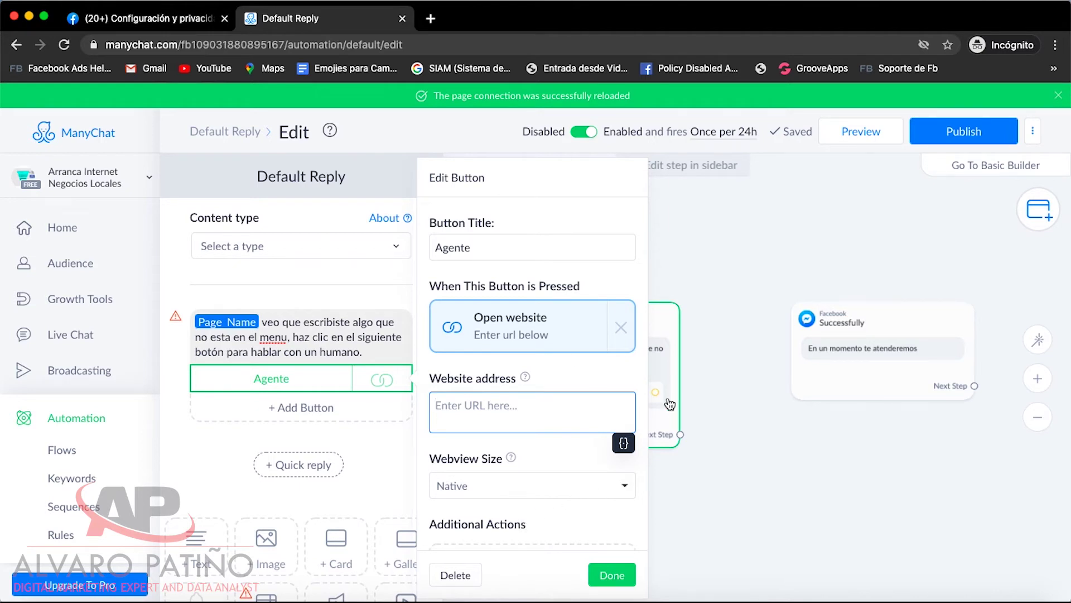
click(721, 369)
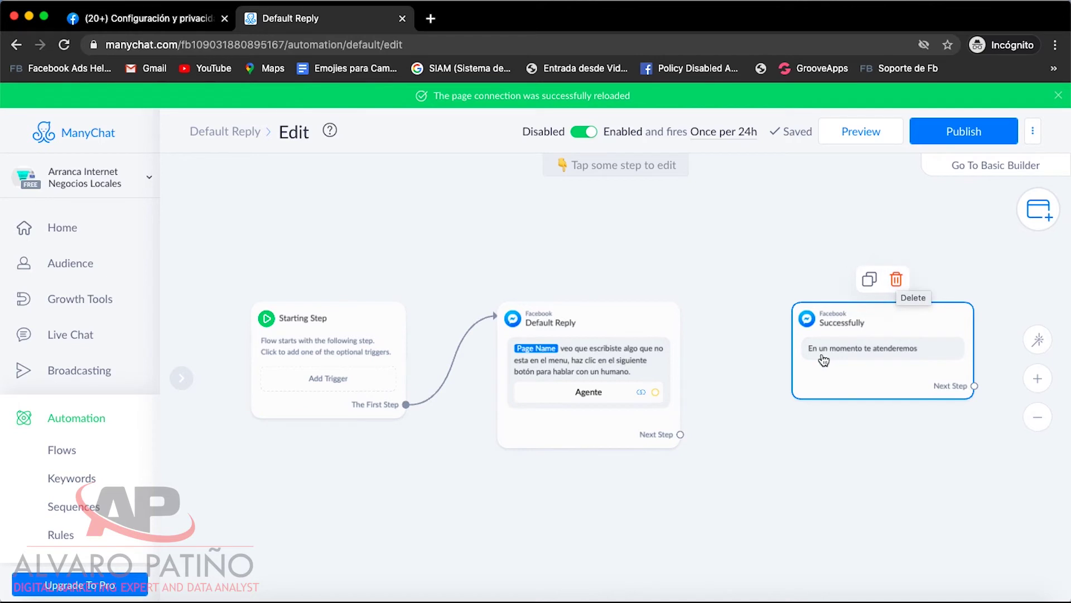
- Remove the Open website action from the Agente button and link the button back to the Successfully message
click(656, 392)
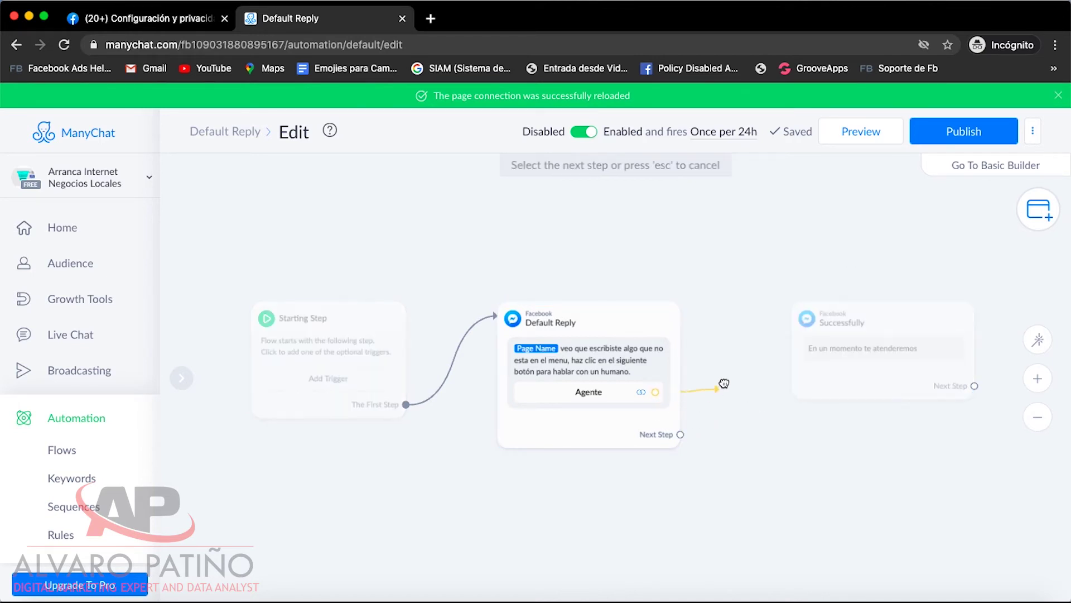
click(820, 327)
click(656, 391)
click(813, 345)
click(617, 395)
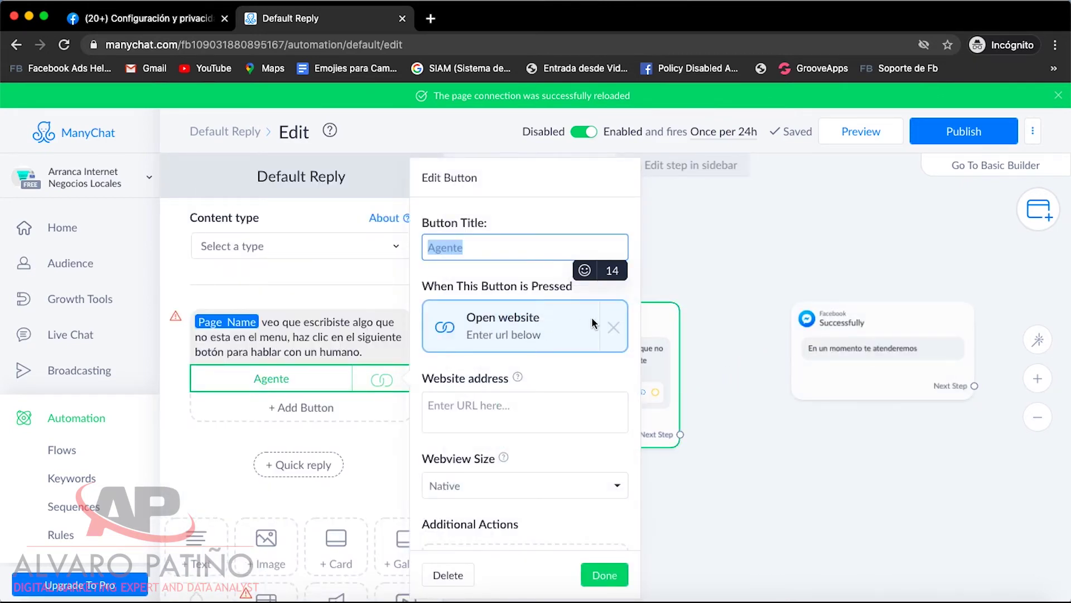
click(613, 327)
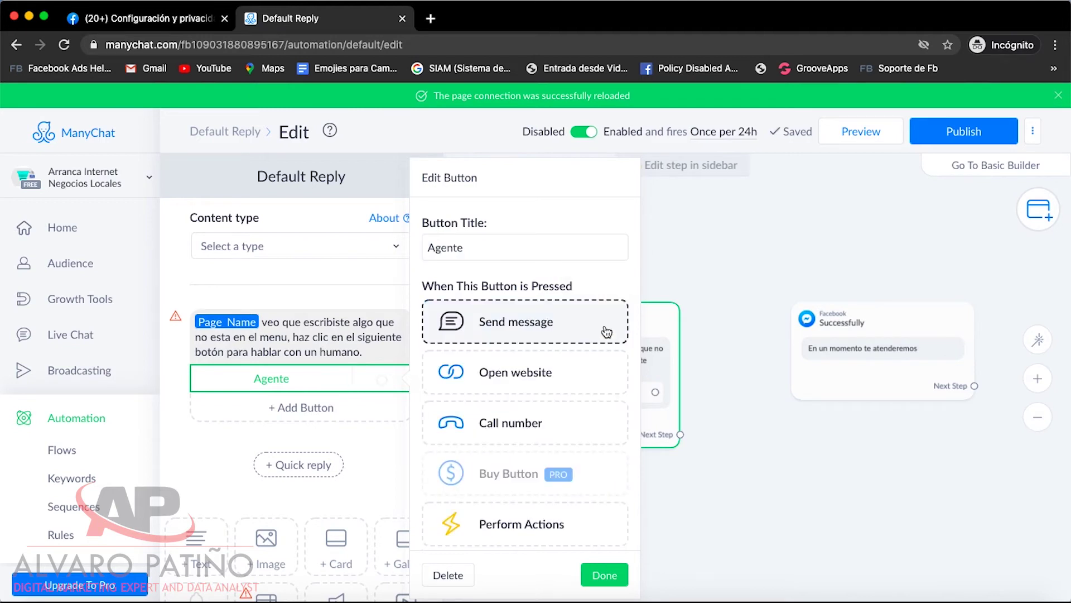
click(219, 467)
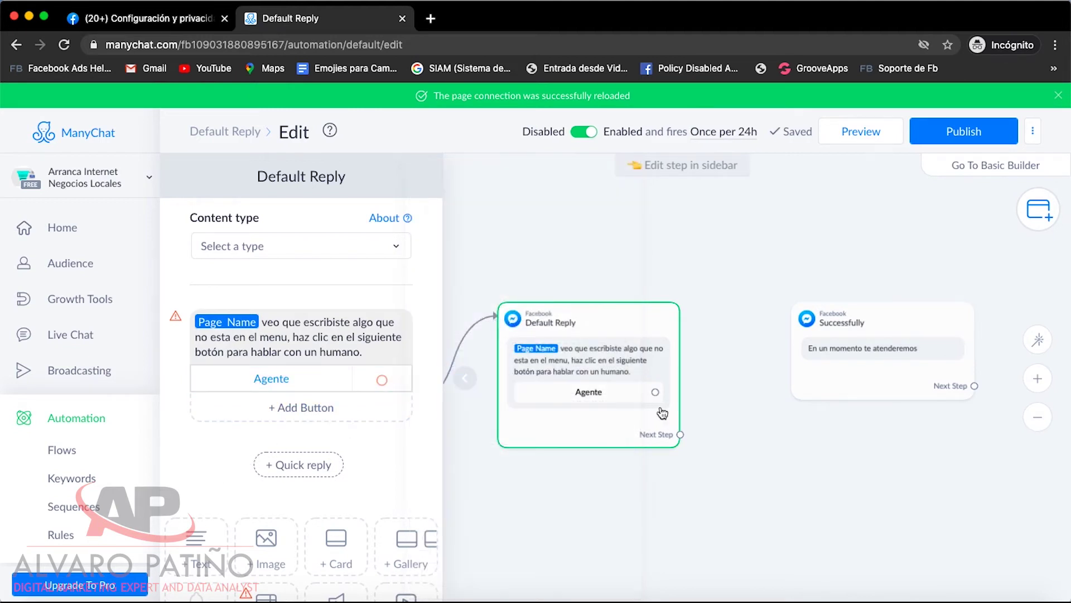
drag(657, 392, 820, 324)
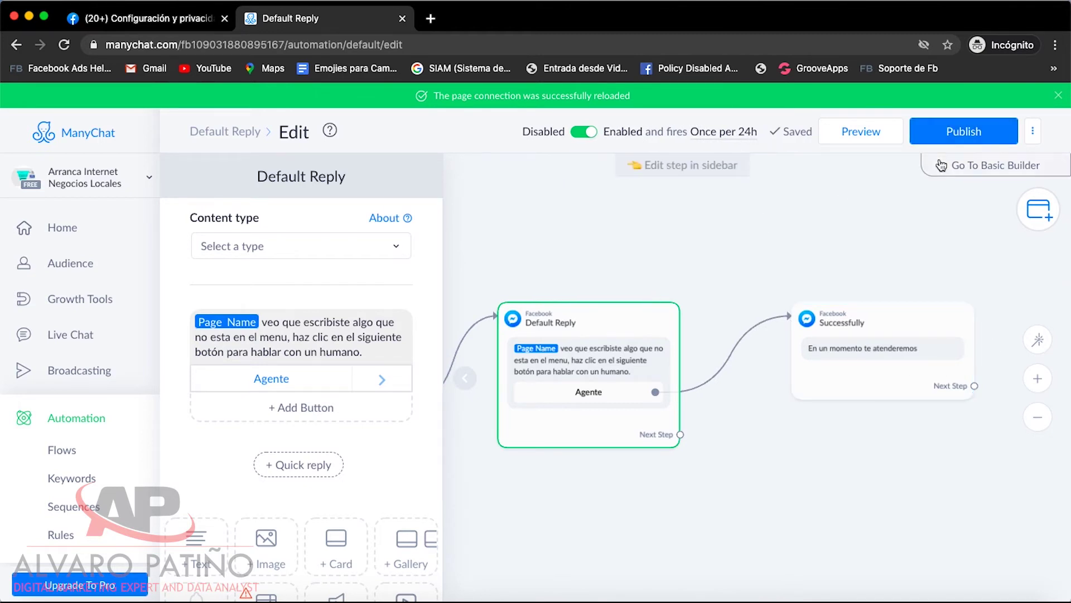
- Set the Default Reply message's content type to Other and publish the flow
click(951, 131)
click(306, 246)
click(227, 370)
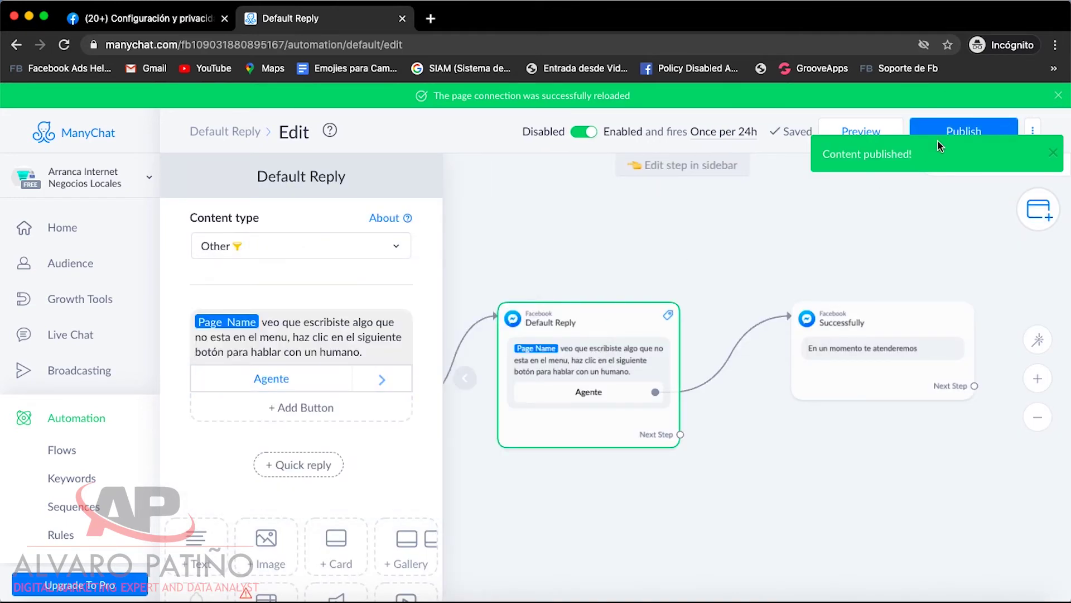
click(959, 131)
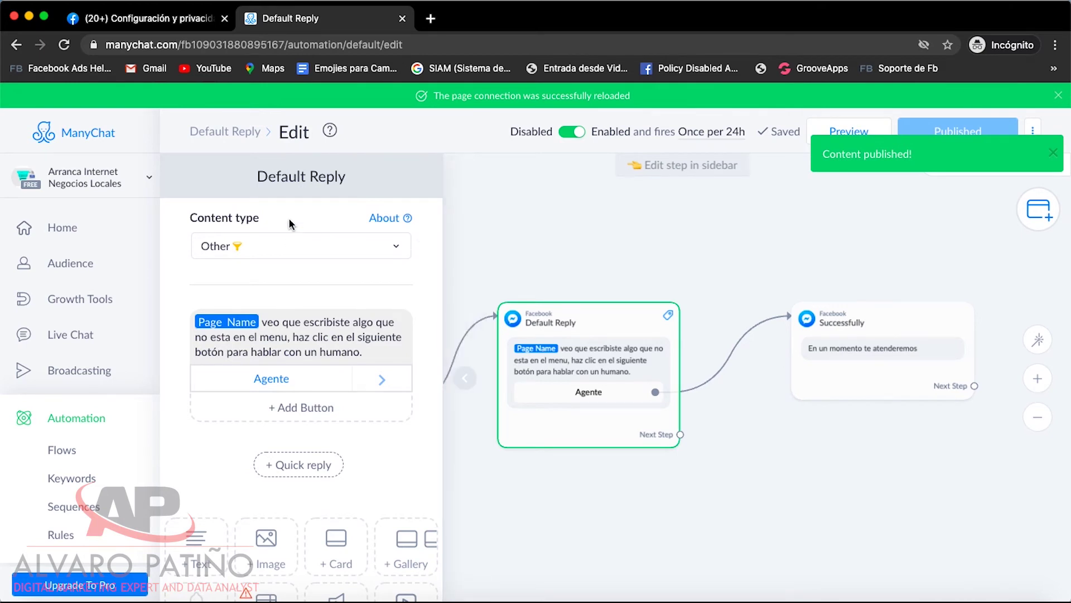
- Open the Main Menu from the Messenger settings and examine its buttons and preview
click(79, 370)
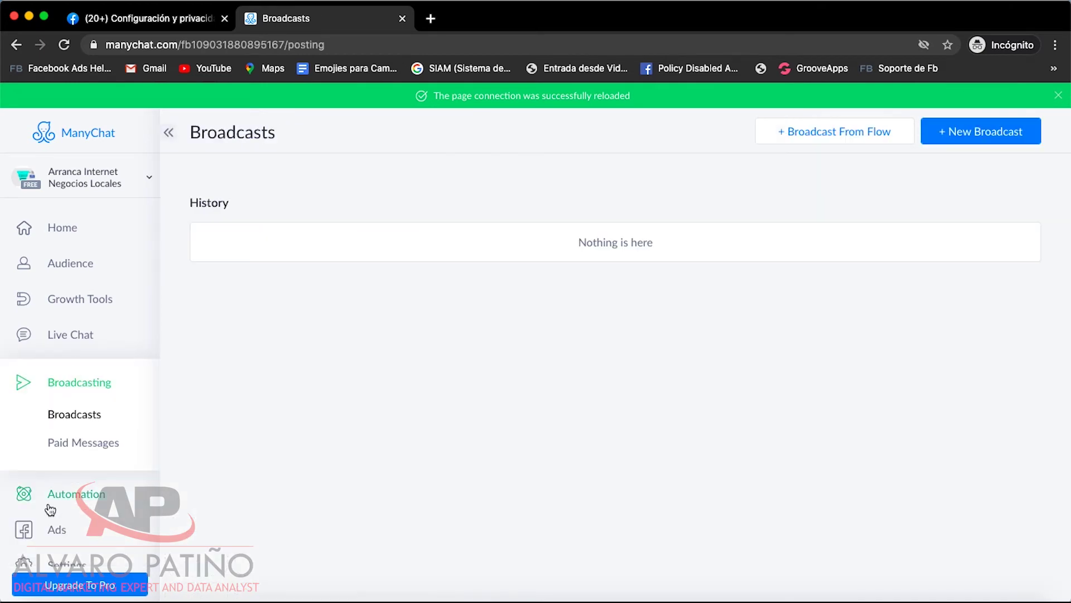
click(61, 565)
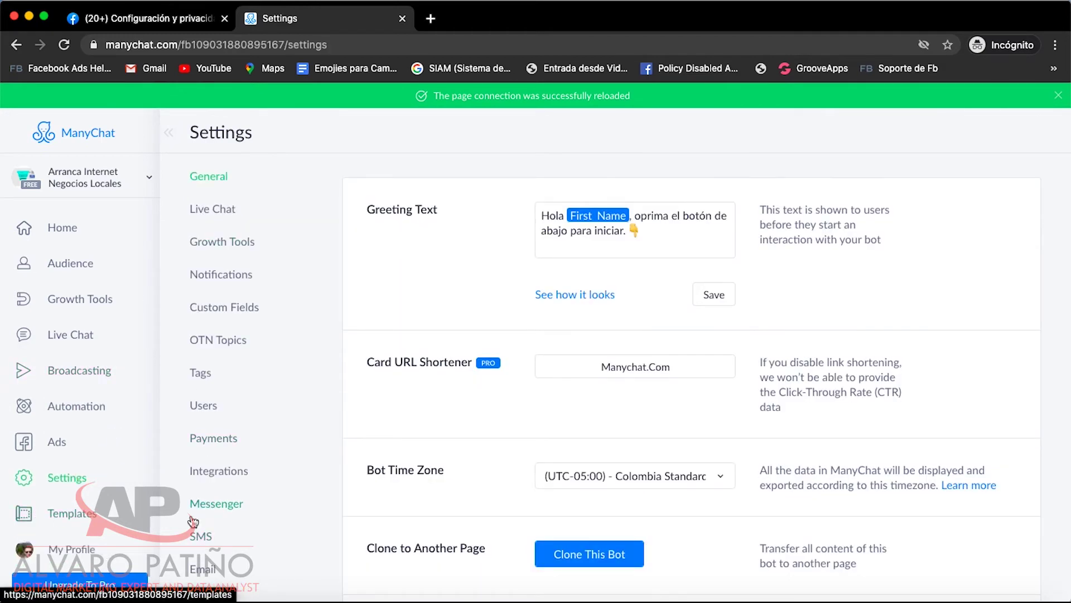
click(212, 509)
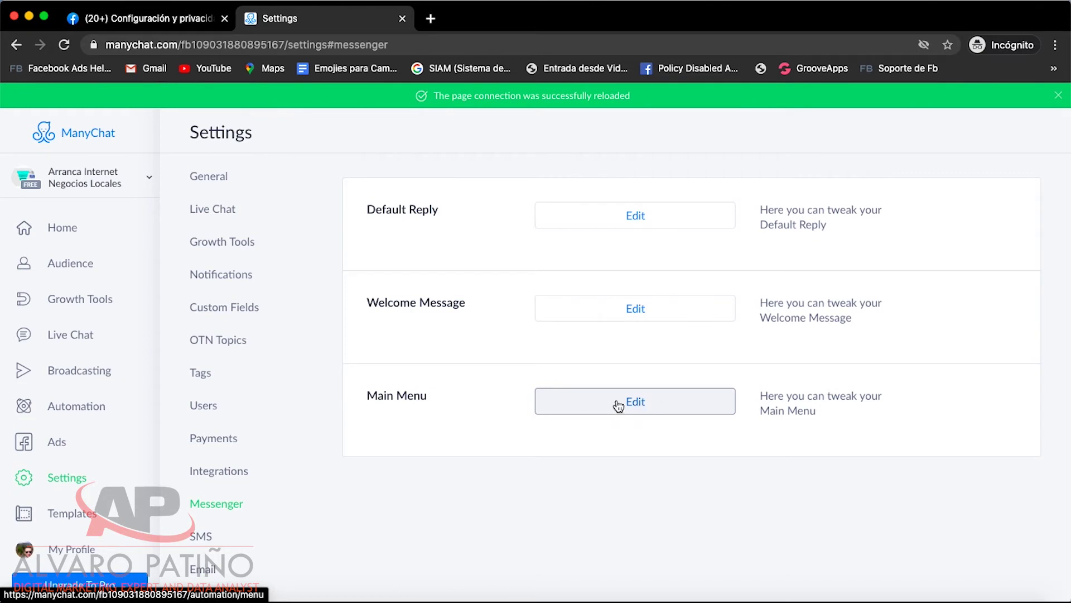
click(592, 400)
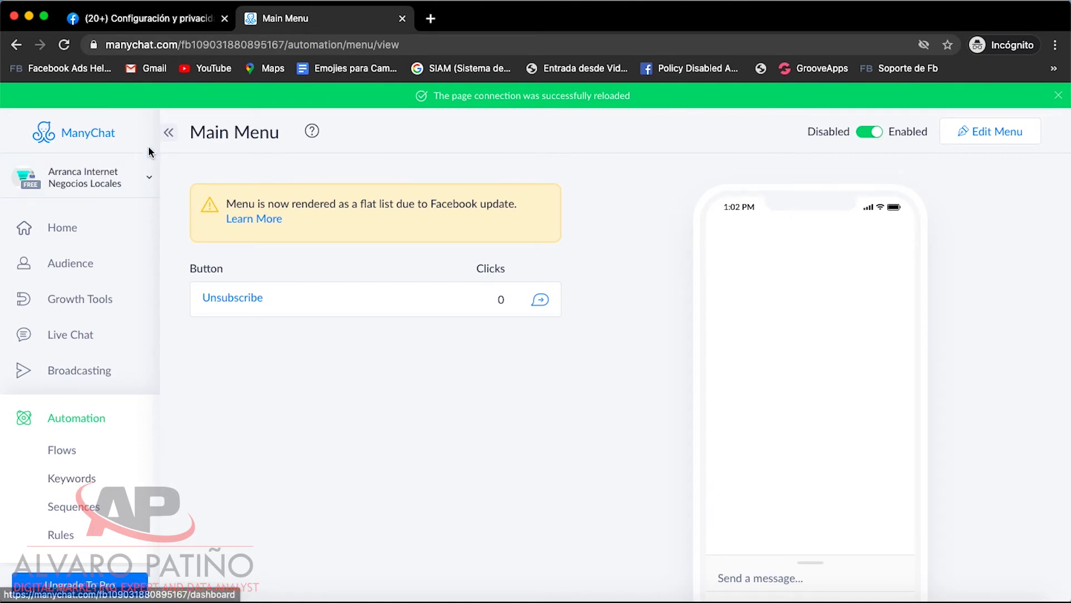
- Look through the Flows and Broadcasts pages, and open the automation's Keywords list
click(86, 419)
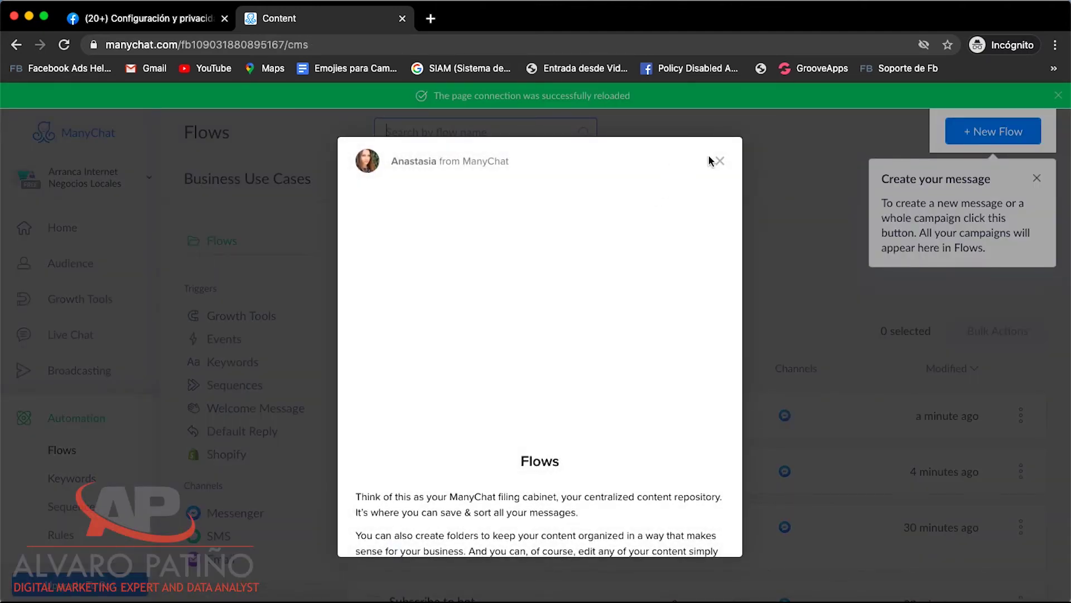
click(718, 167)
click(117, 373)
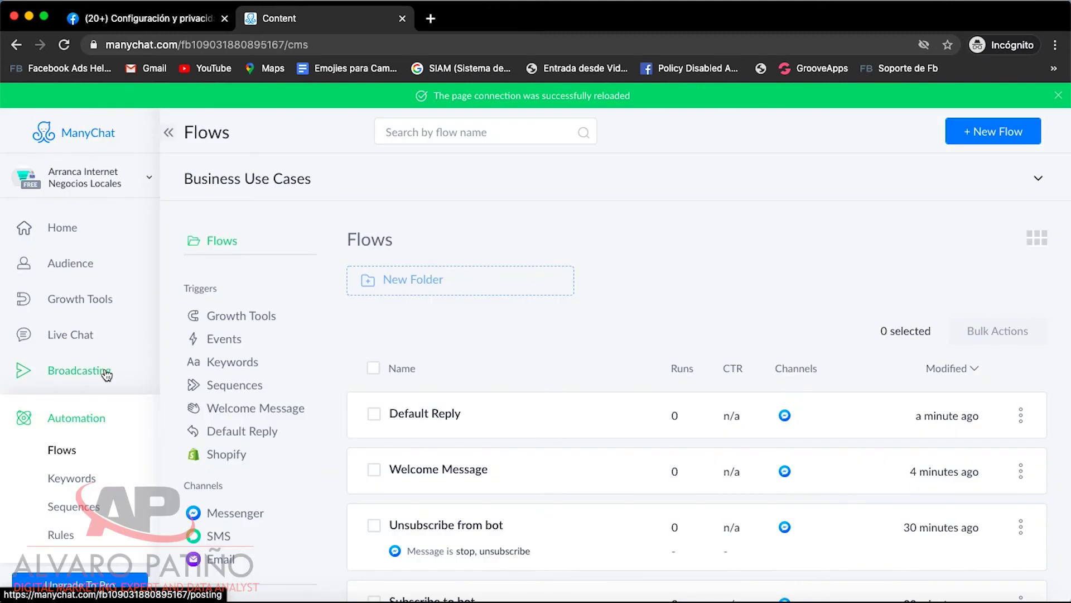
click(107, 371)
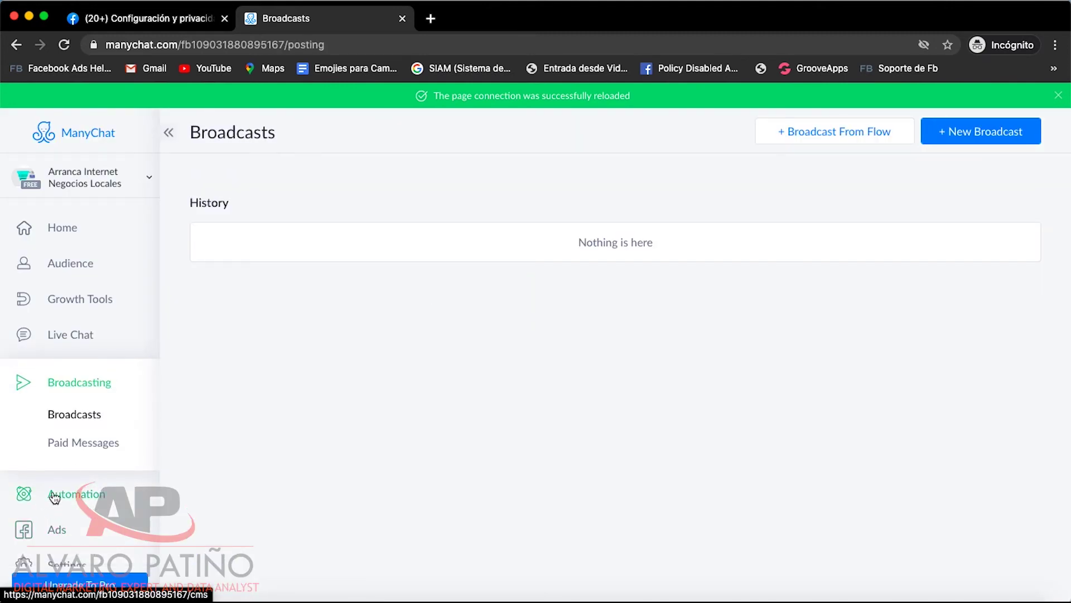
click(71, 494)
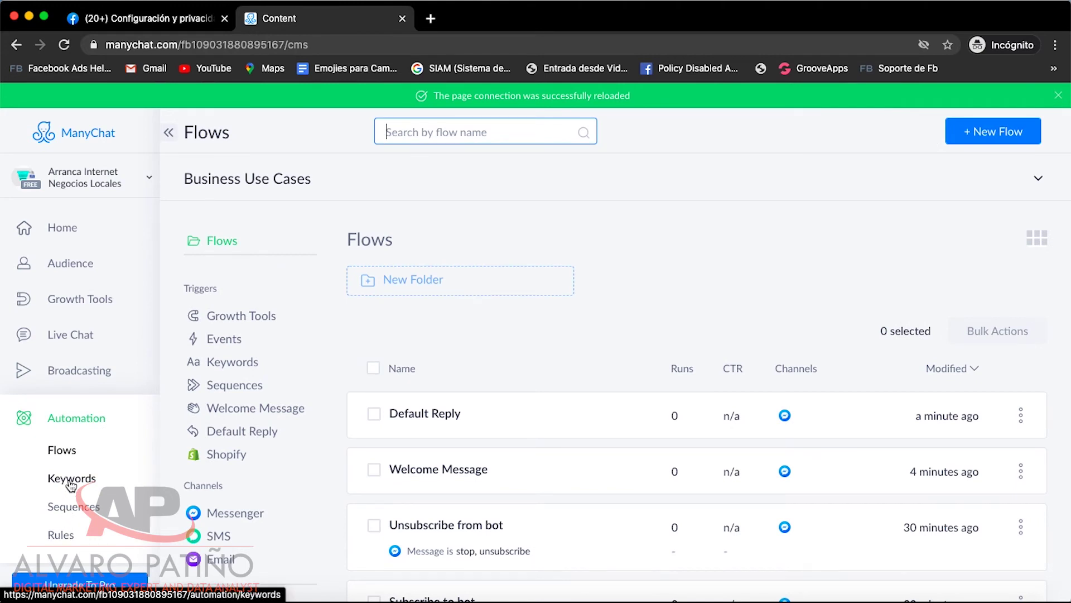
click(71, 481)
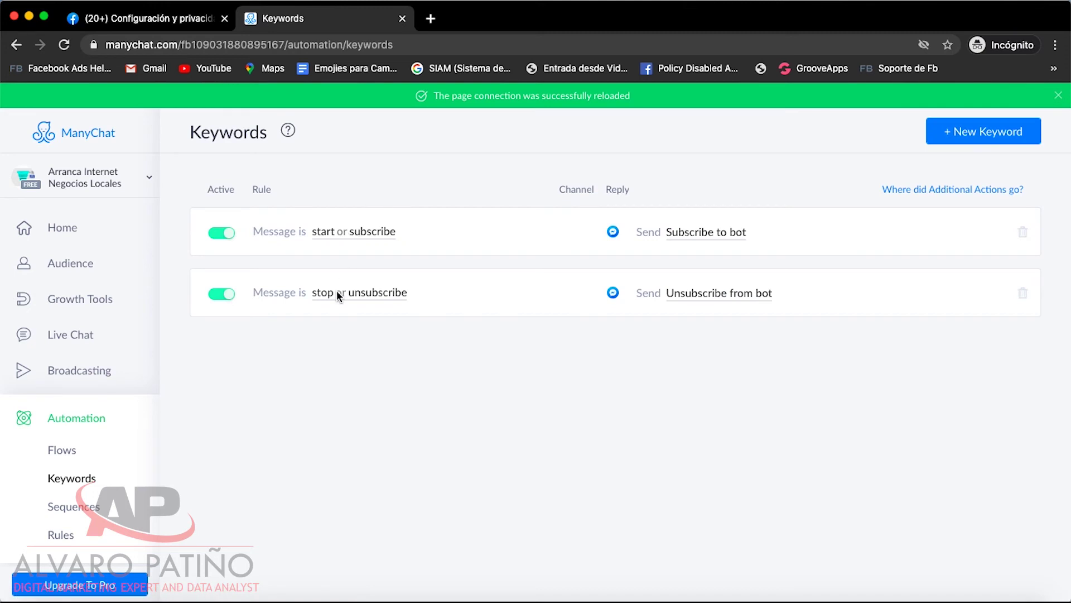